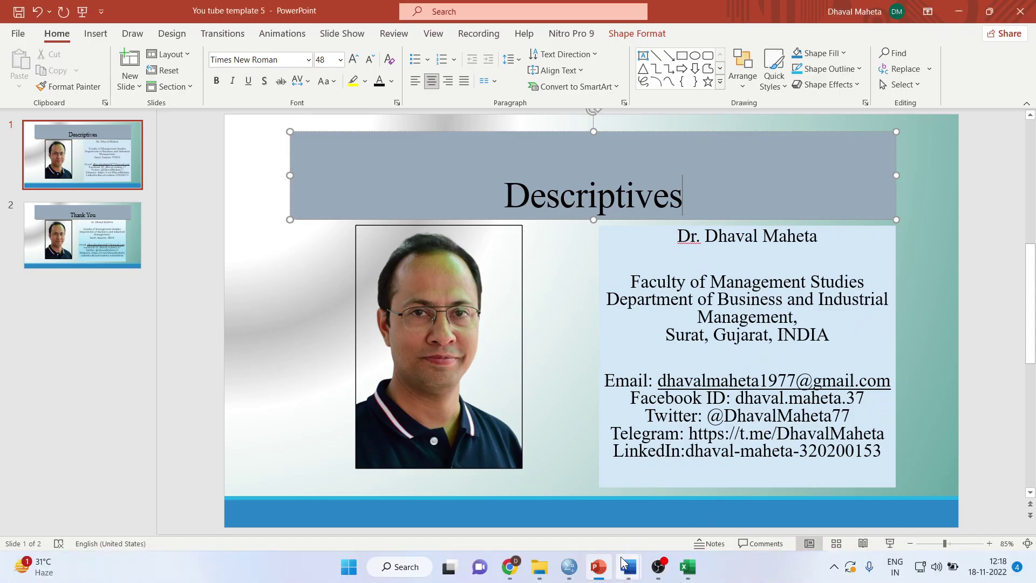
# Step: Bring up the SPSS employee data and inspect the salbegin and educ values
pyautogui.moveTo(568, 567)
pyautogui.click(639, 516)
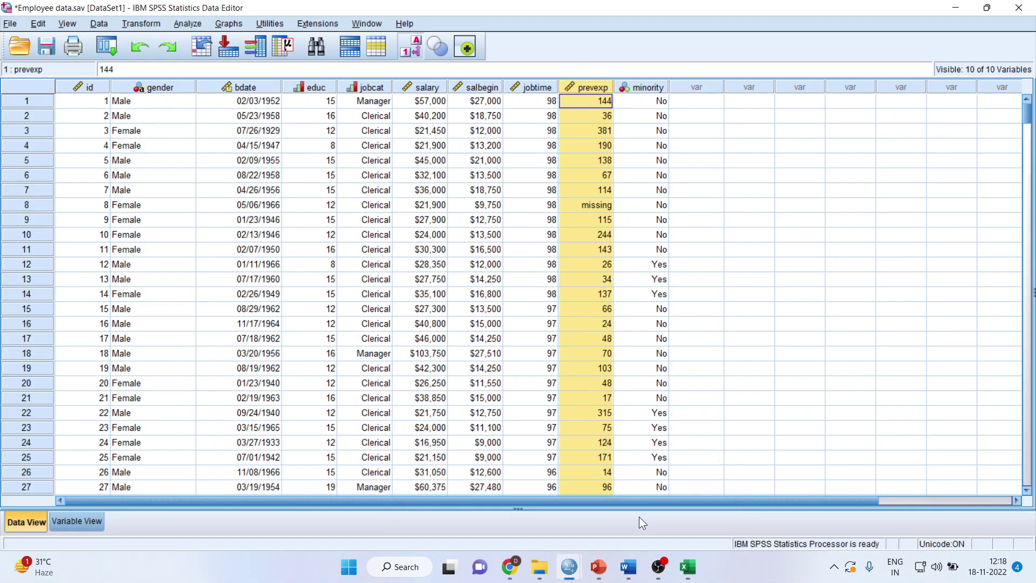
pyautogui.click(495, 238)
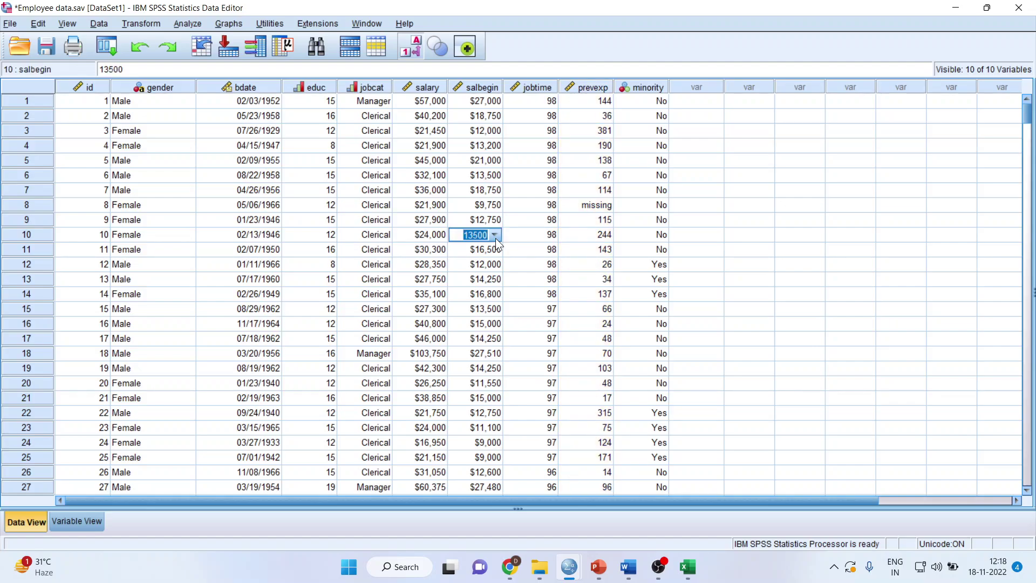
pyautogui.click(321, 120)
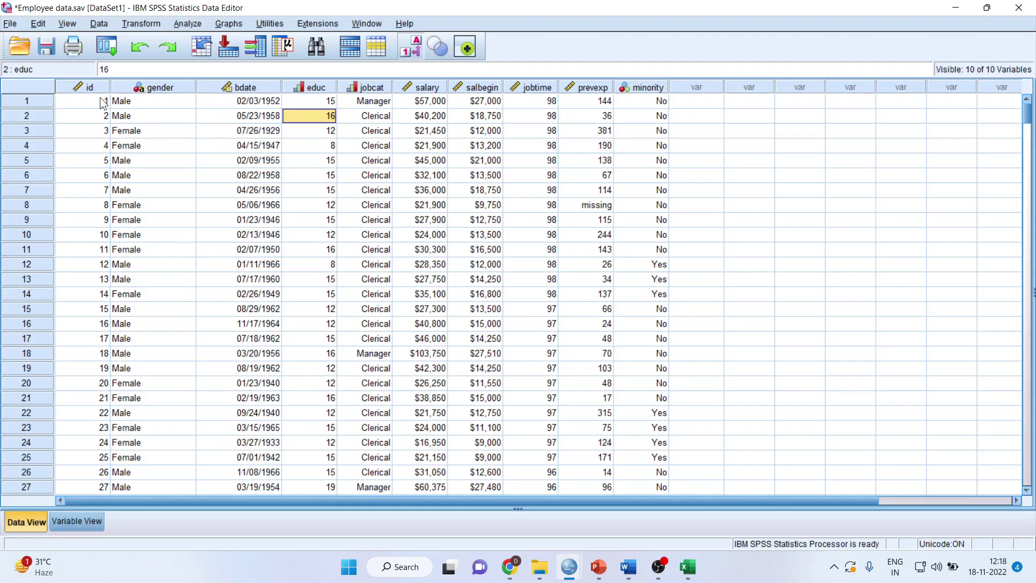
# Step: Select each variable column in turn, from id through minority
pyautogui.click(99, 88)
pyautogui.click(149, 86)
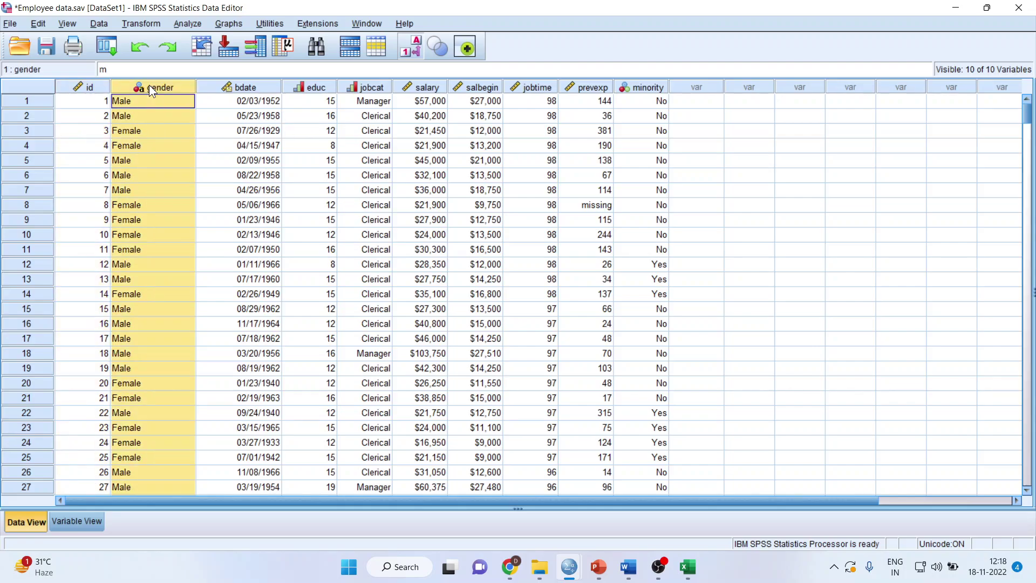
pyautogui.click(256, 87)
pyautogui.click(325, 86)
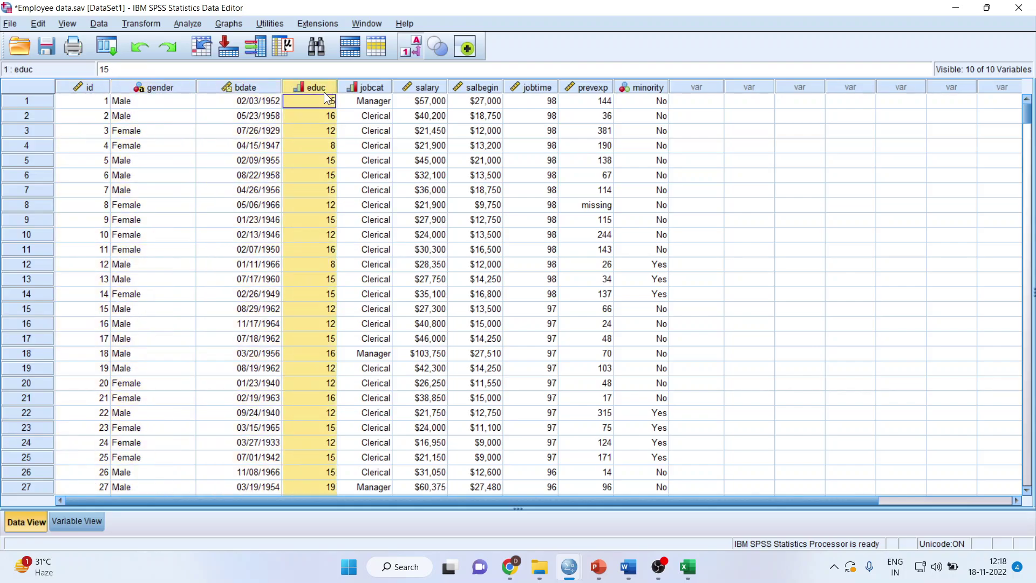
pyautogui.click(374, 89)
pyautogui.click(432, 86)
pyautogui.click(477, 86)
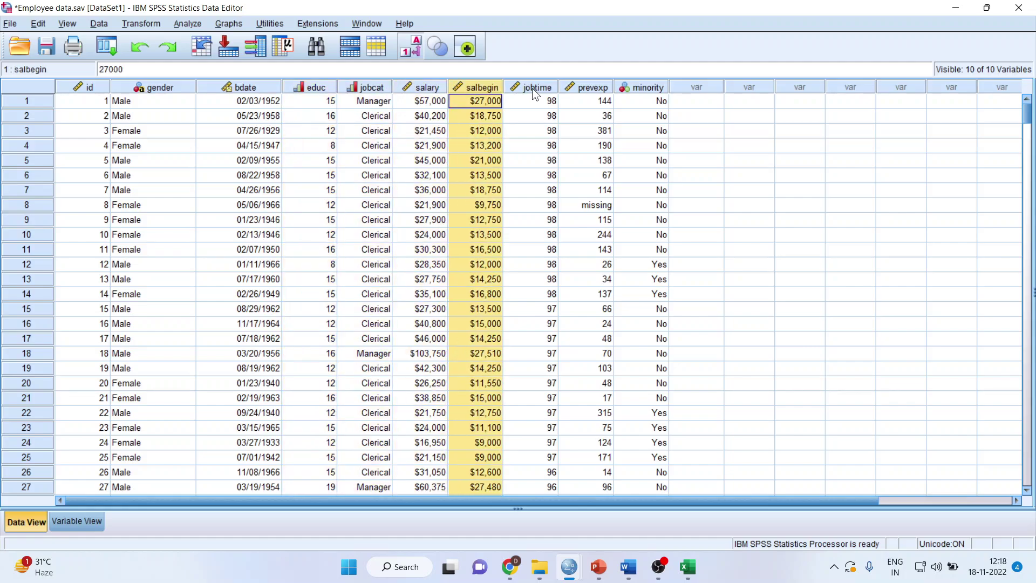
pyautogui.click(534, 88)
pyautogui.click(584, 89)
pyautogui.click(644, 87)
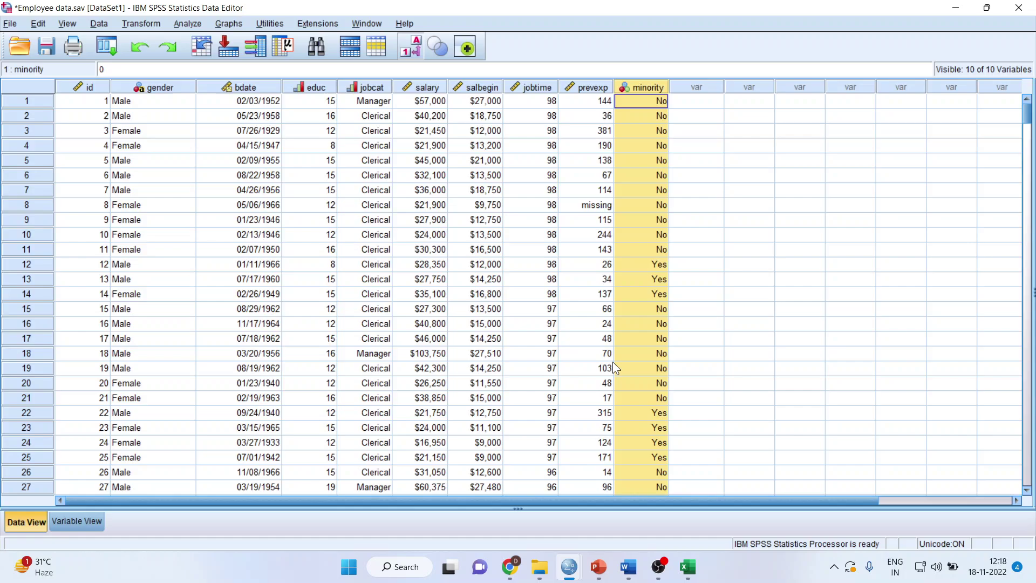
# Step: In Excel, go over the Non-metric/Categorical and Metric/Continuous headings in A1–B2
pyautogui.click(687, 567)
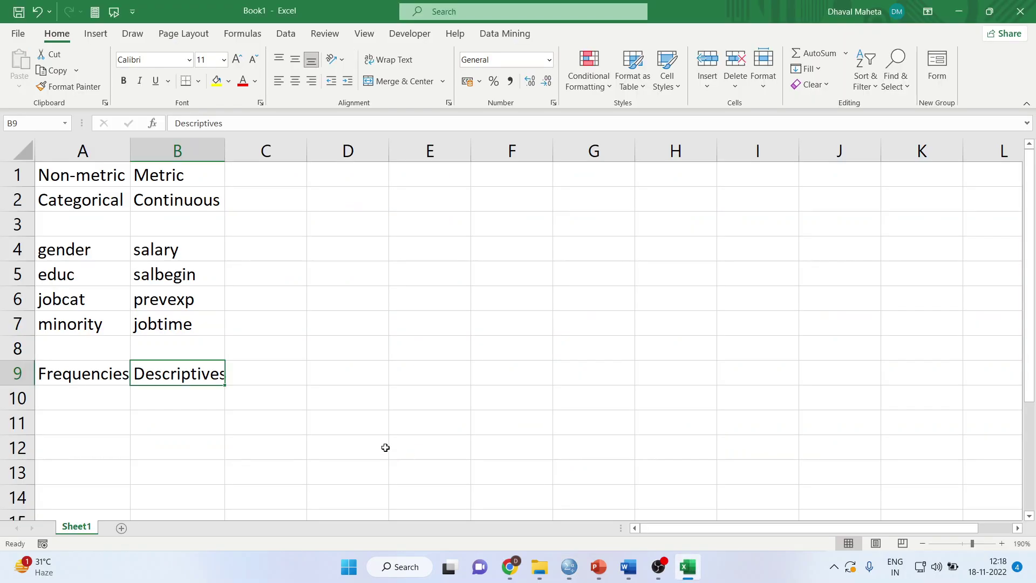
pyautogui.click(78, 205)
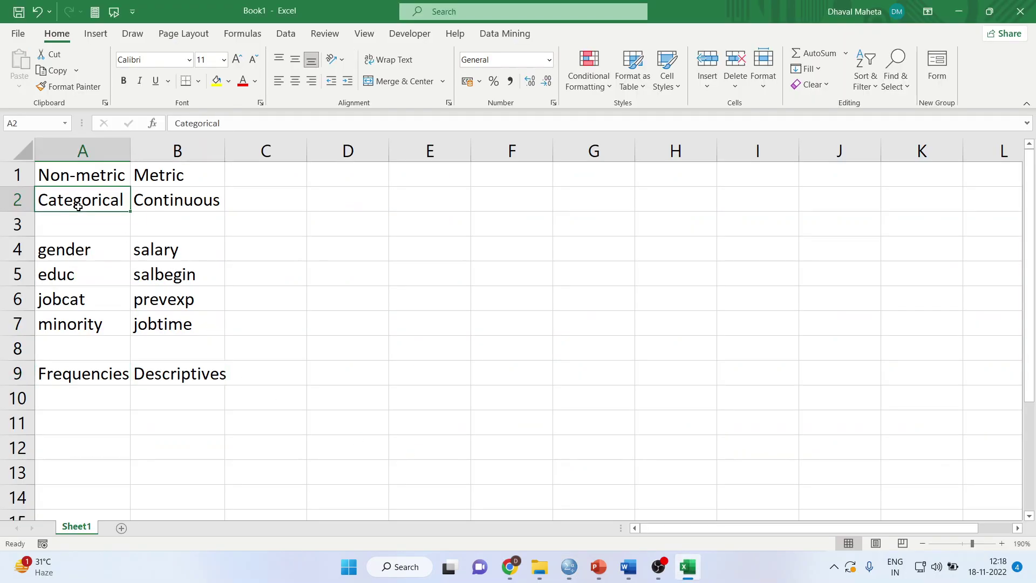
pyautogui.click(209, 206)
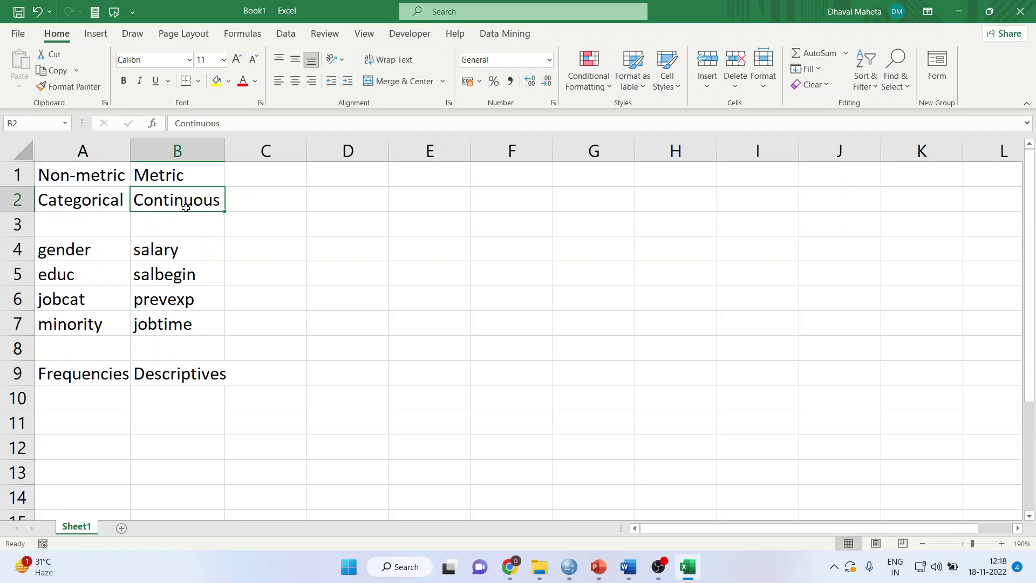
pyautogui.click(111, 206)
pyautogui.click(109, 180)
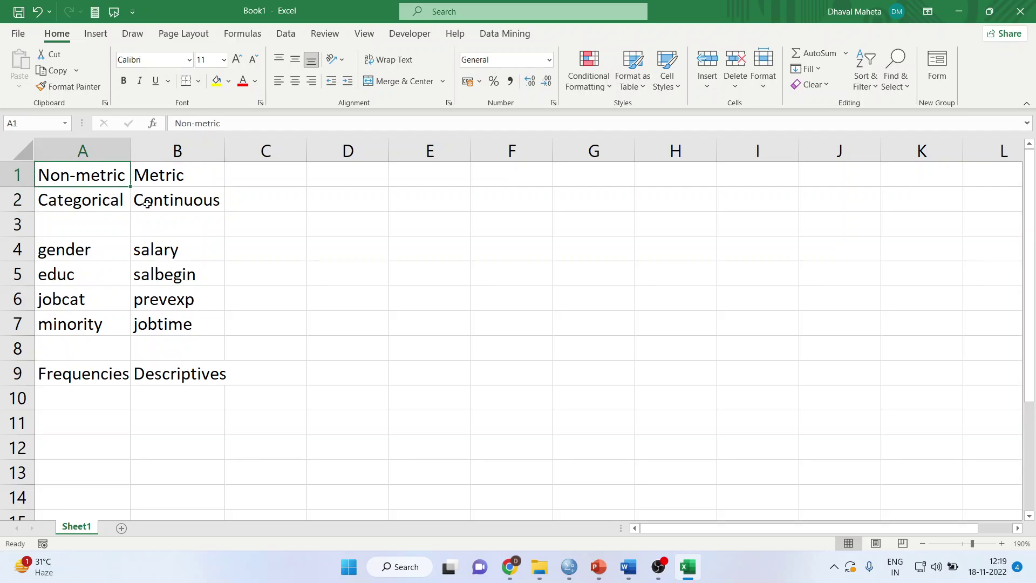
pyautogui.click(153, 205)
pyautogui.click(160, 177)
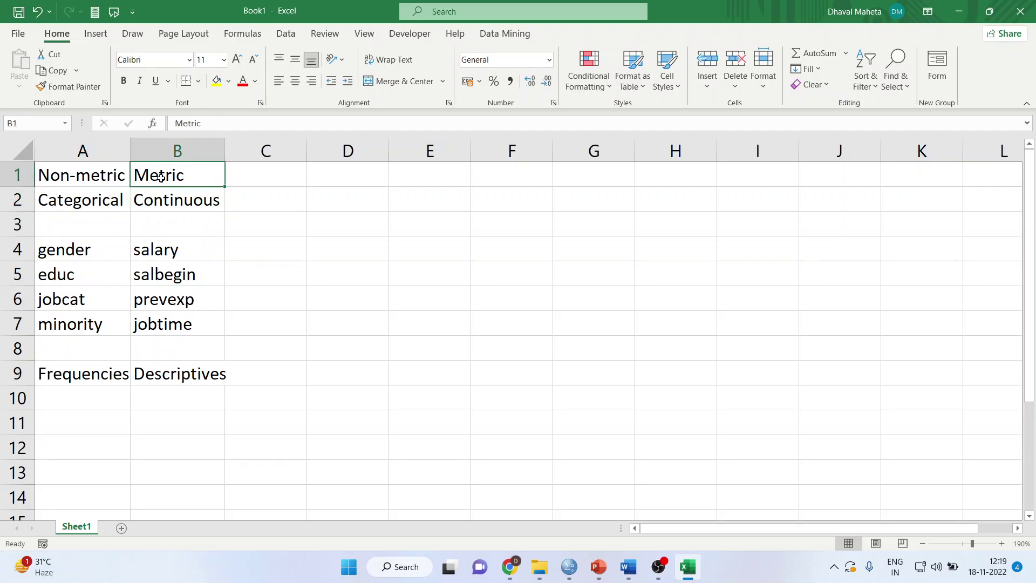
pyautogui.click(95, 206)
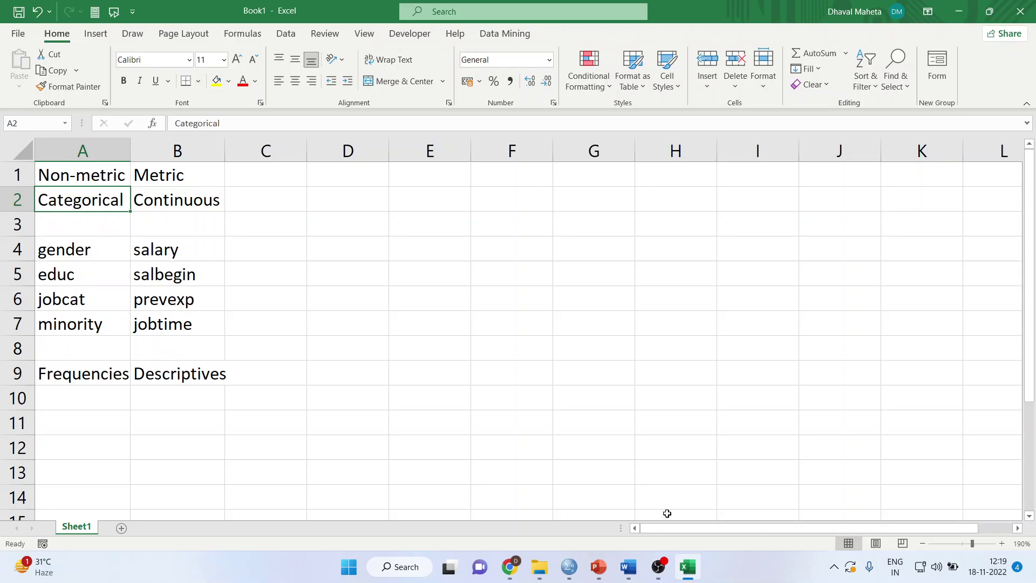
# Step: In SPSS, highlight gender, educ, jobcat and minority, then salary through prevexp together
pyautogui.moveTo(569, 567)
pyautogui.click(640, 494)
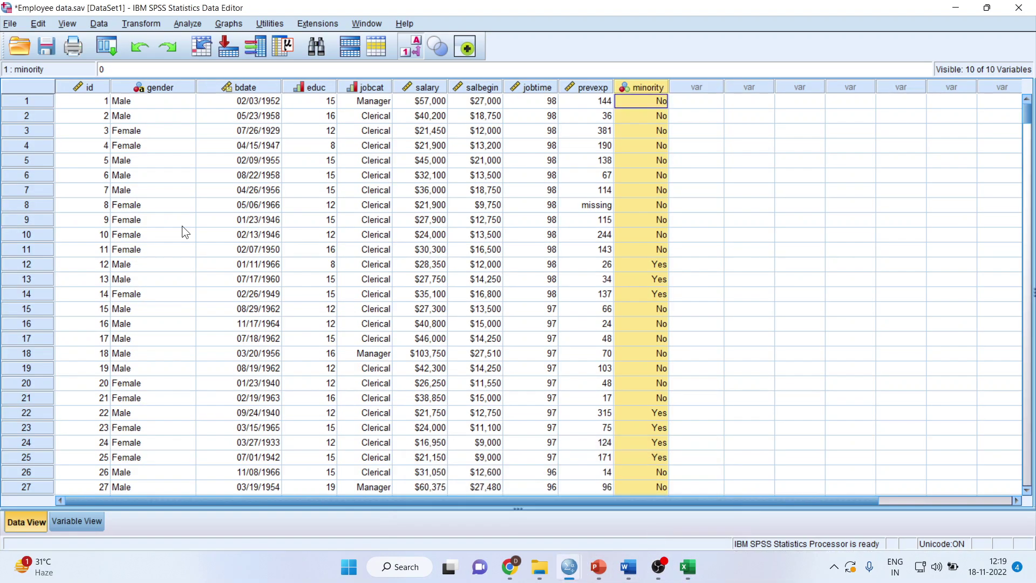
pyautogui.click(160, 86)
pyautogui.click(310, 86)
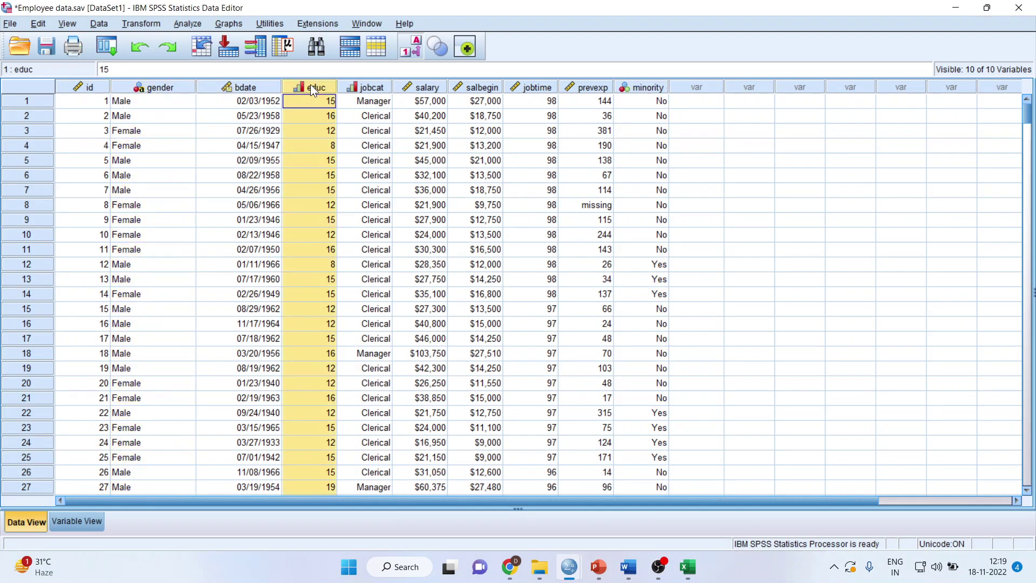
pyautogui.click(374, 88)
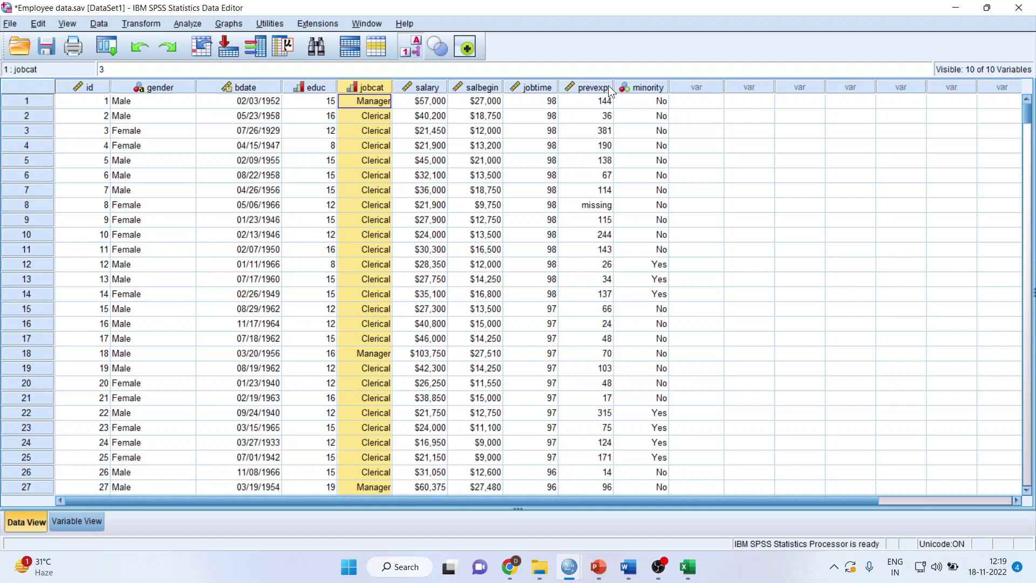
pyautogui.click(640, 88)
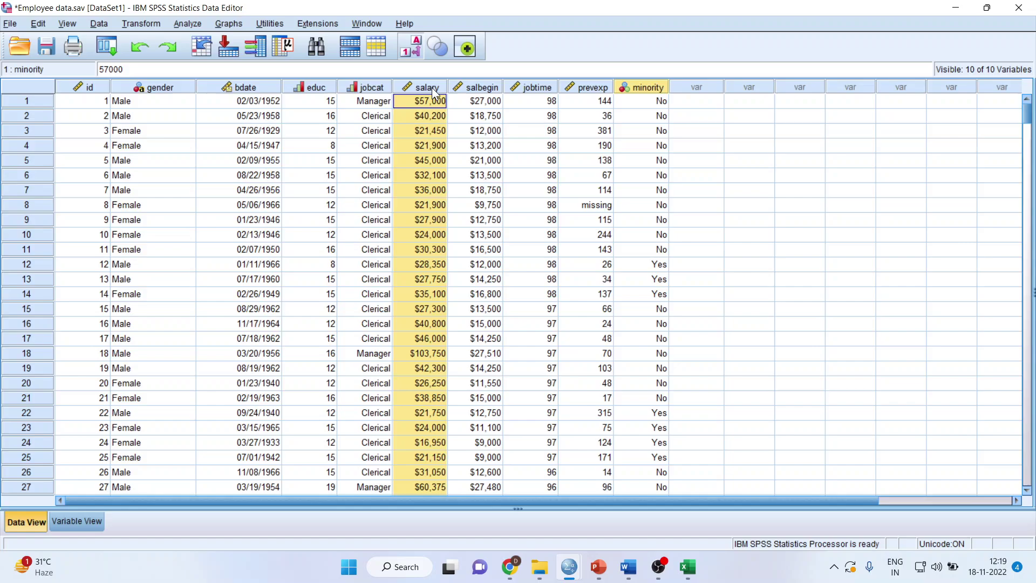
pyautogui.moveTo(431, 88); pyautogui.dragTo(562, 87)
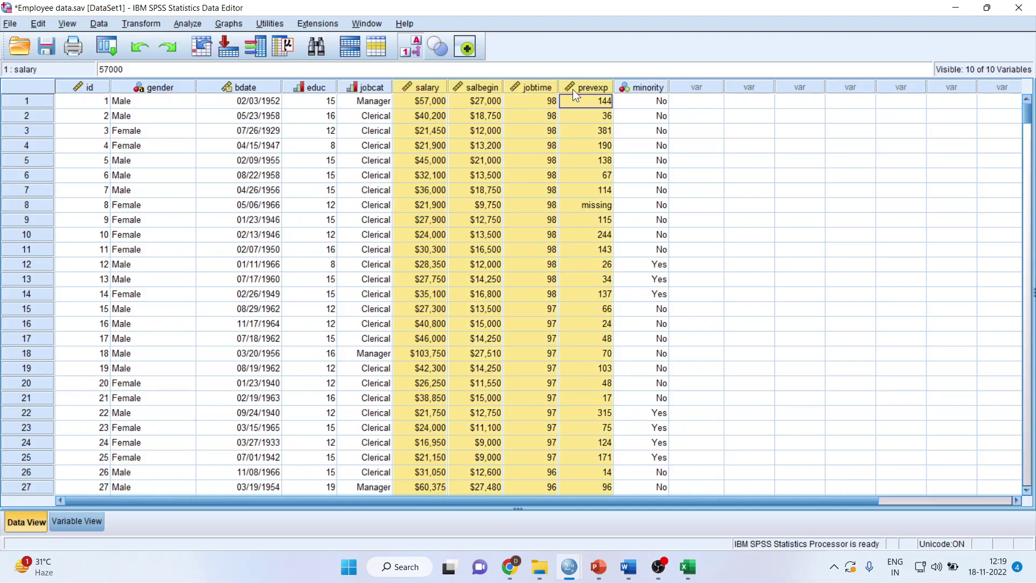
# Step: In Excel, highlight the continuous entries salary, salbegin, prevexp and jobtime in B4–B7
pyautogui.click(687, 566)
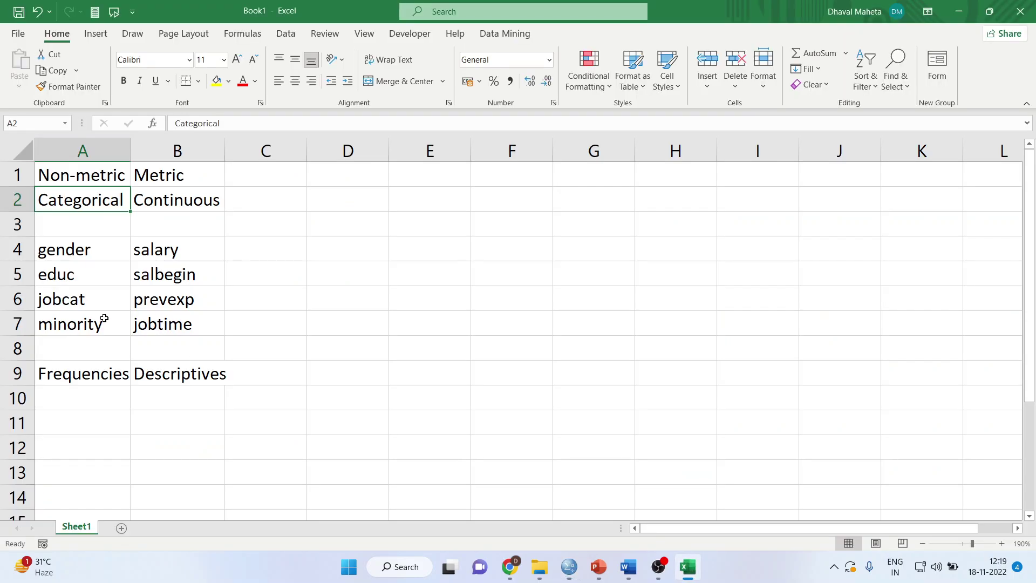
pyautogui.click(193, 252)
pyautogui.click(205, 278)
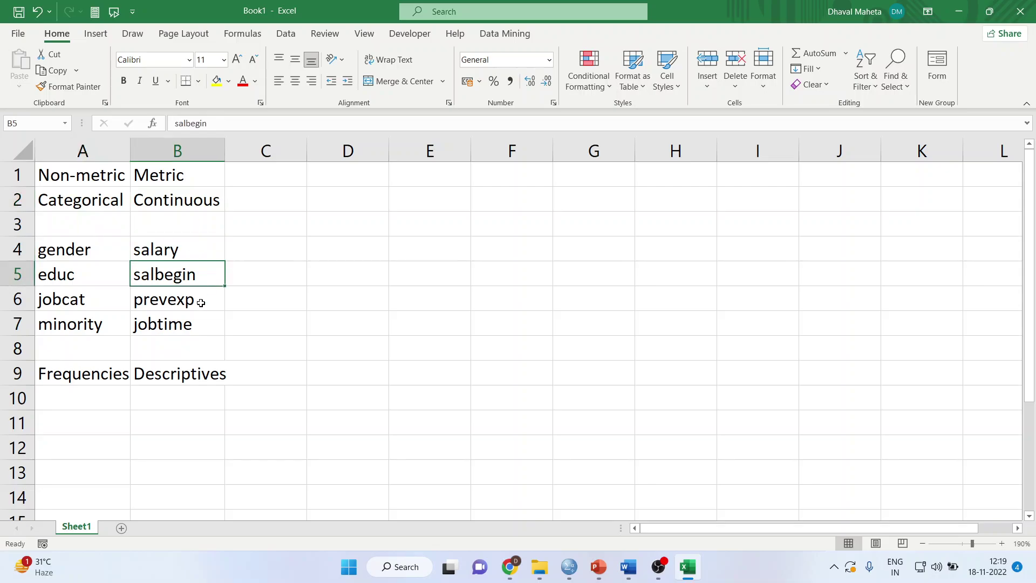
pyautogui.click(201, 302)
pyautogui.click(200, 324)
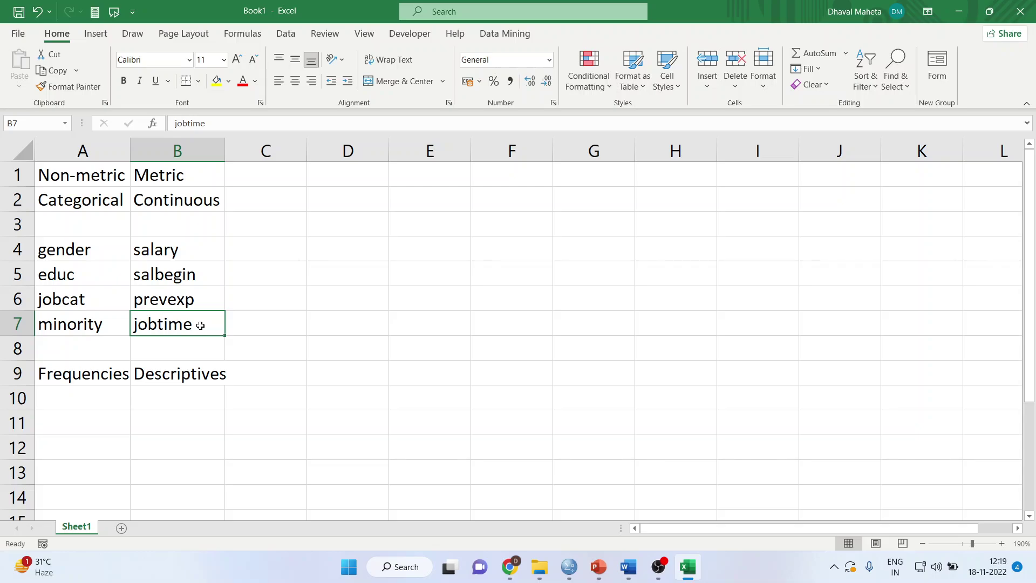
pyautogui.moveTo(599, 567)
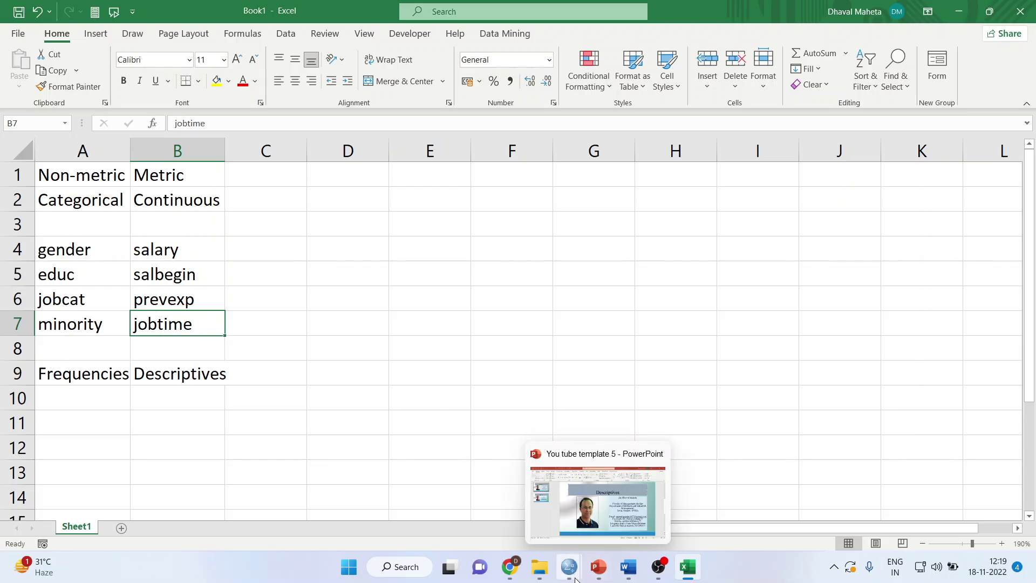
# Step: Start a Descriptives analysis with salary, salbegin, jobtime and prevexp as variables
pyautogui.click(645, 512)
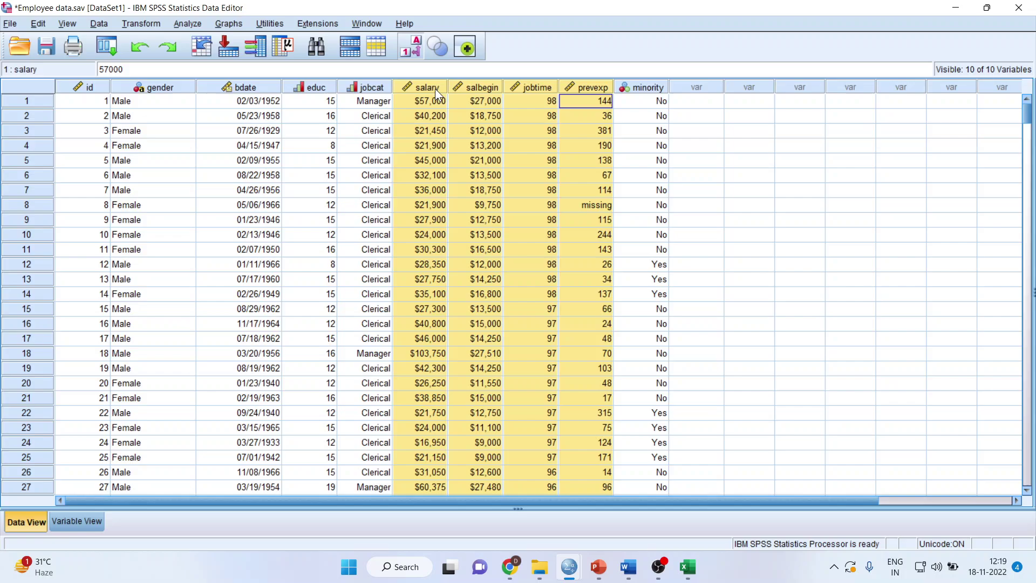
pyautogui.click(193, 24)
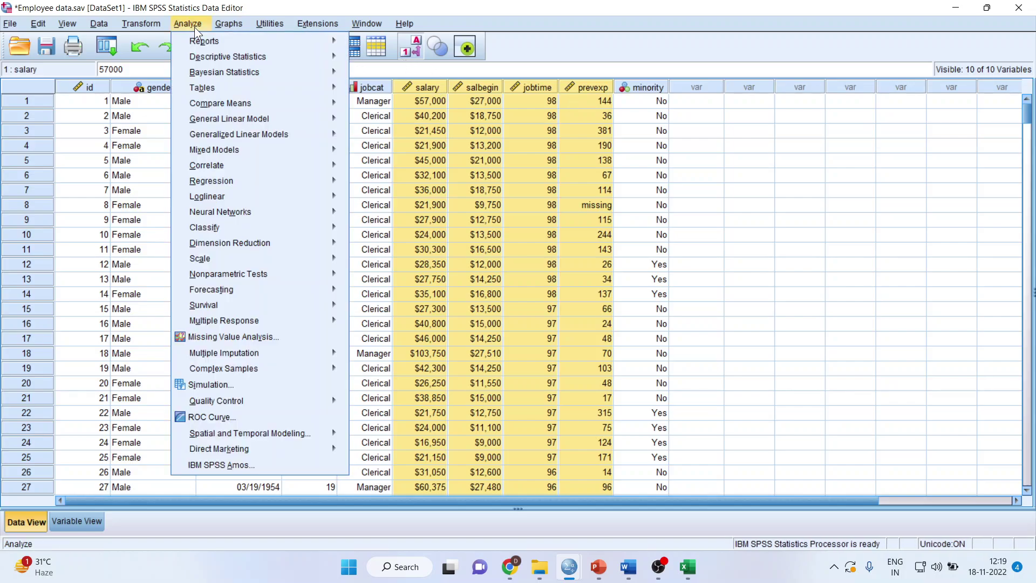
pyautogui.moveTo(227, 56)
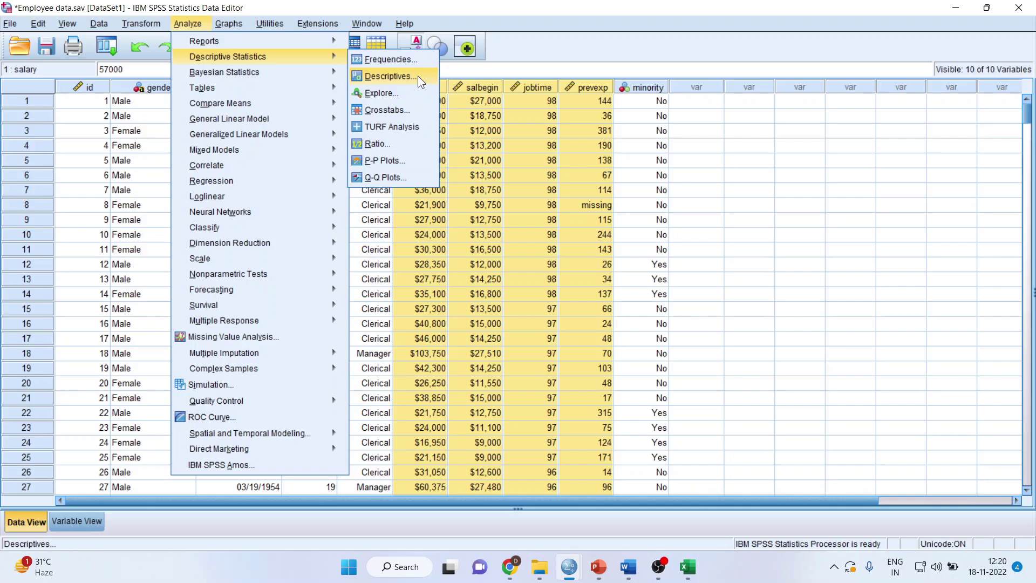
pyautogui.click(418, 75)
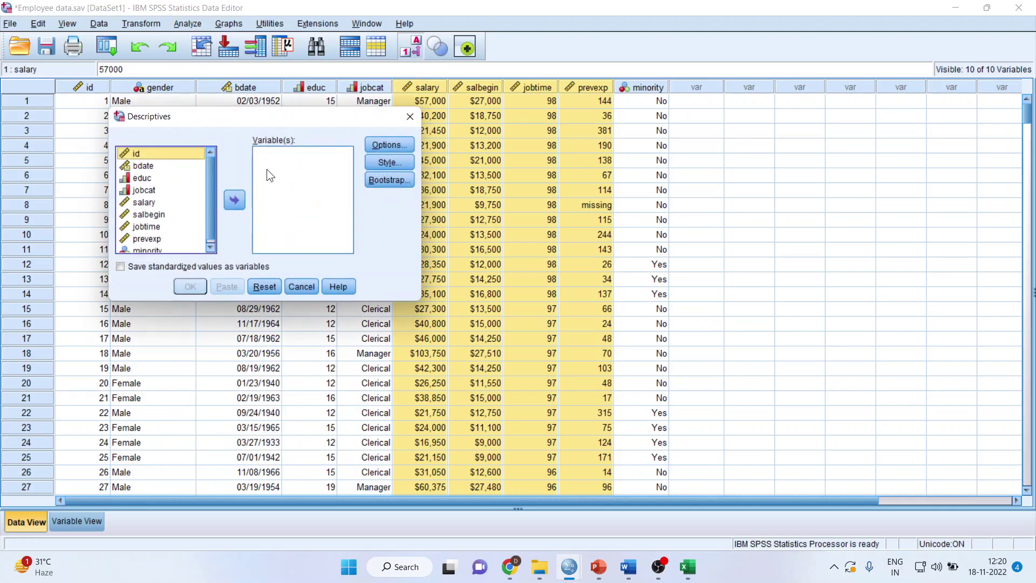
pyautogui.click(146, 202)
pyautogui.click(227, 200)
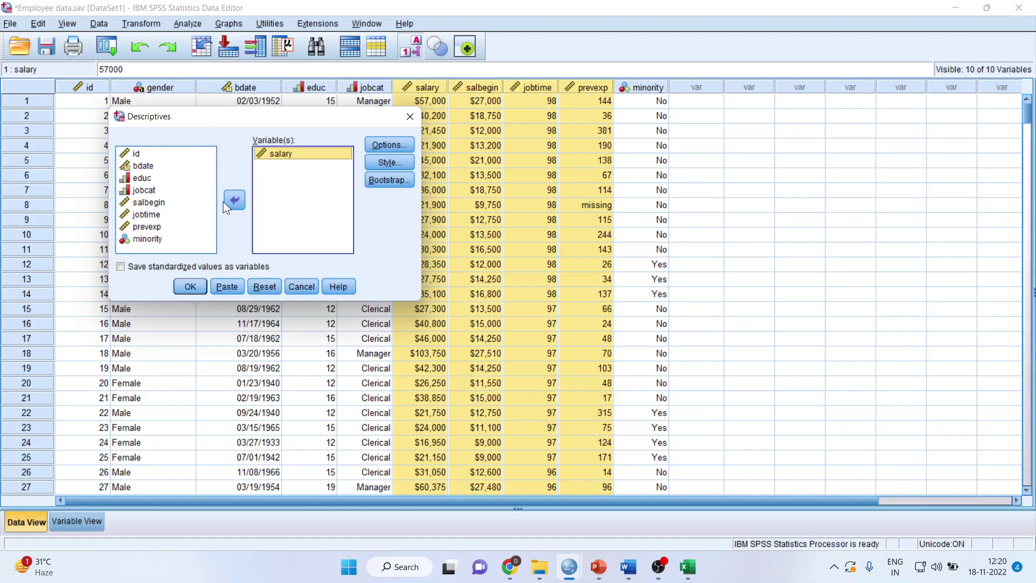
pyautogui.click(148, 202)
pyautogui.click(234, 200)
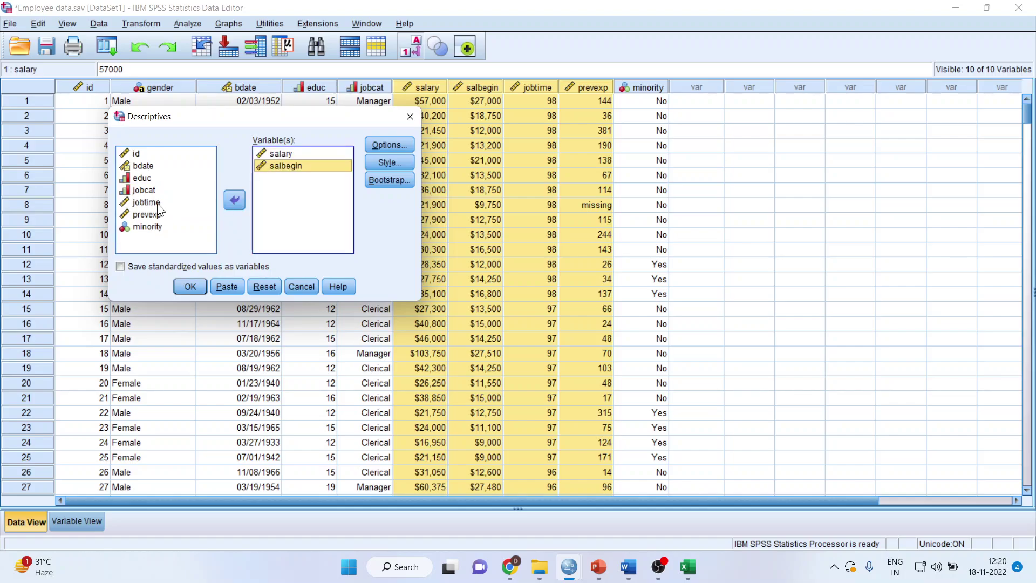
pyautogui.click(157, 203)
pyautogui.click(236, 204)
pyautogui.click(157, 203)
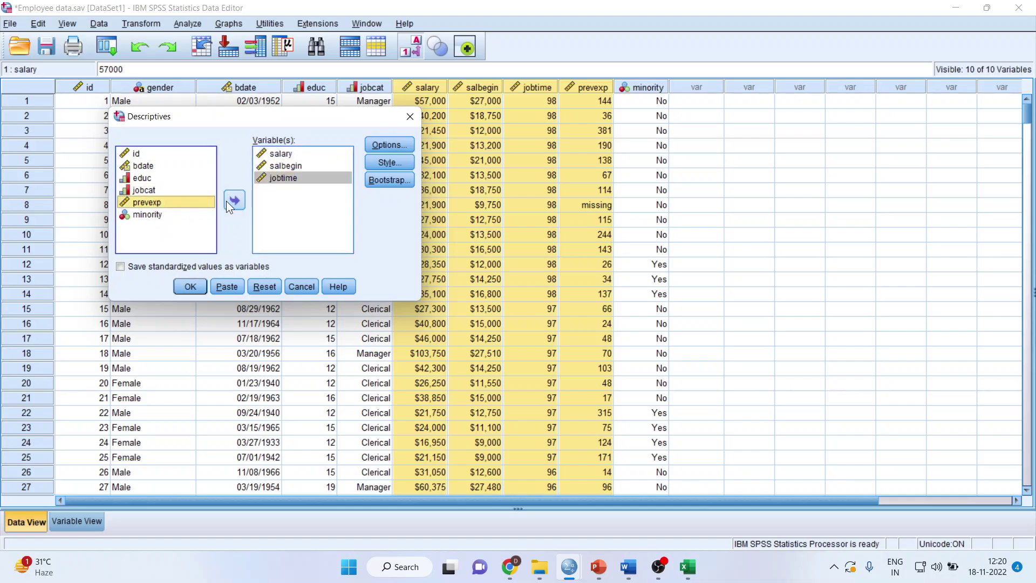
pyautogui.click(232, 200)
# Step: Choose the Descriptives statistics options and run the analysis
pyautogui.click(406, 146)
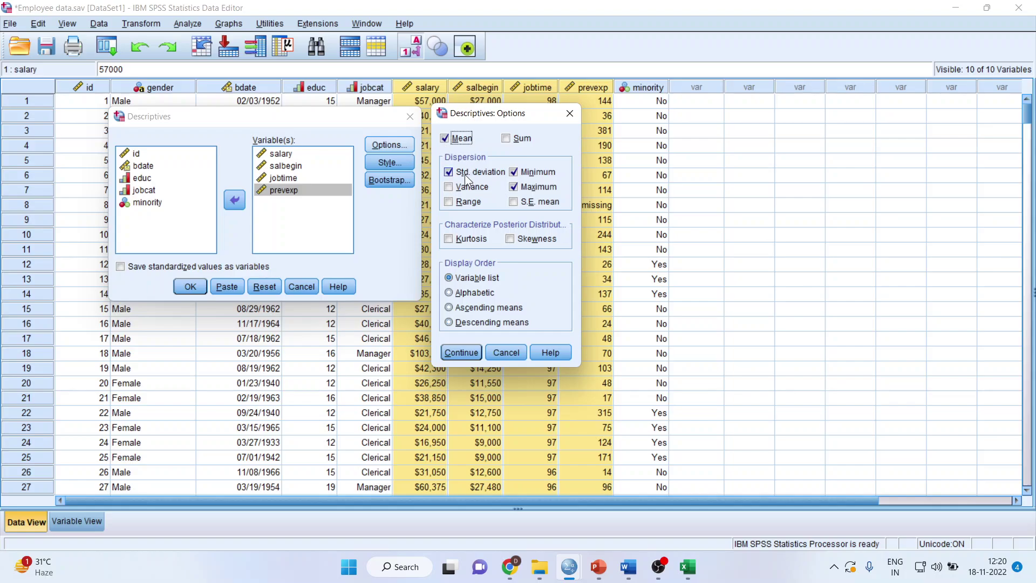
pyautogui.click(512, 185)
pyautogui.click(466, 352)
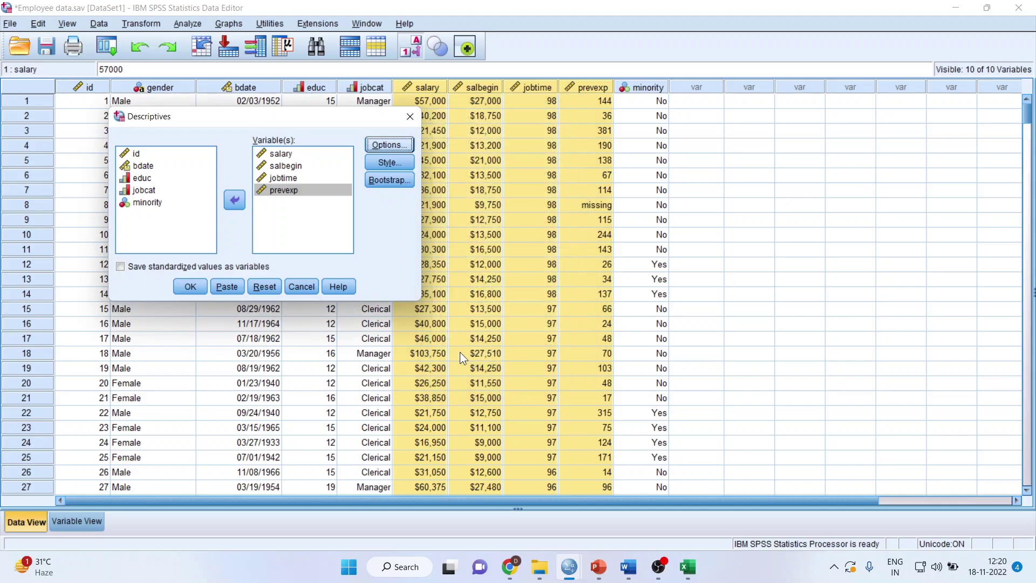
pyautogui.click(185, 286)
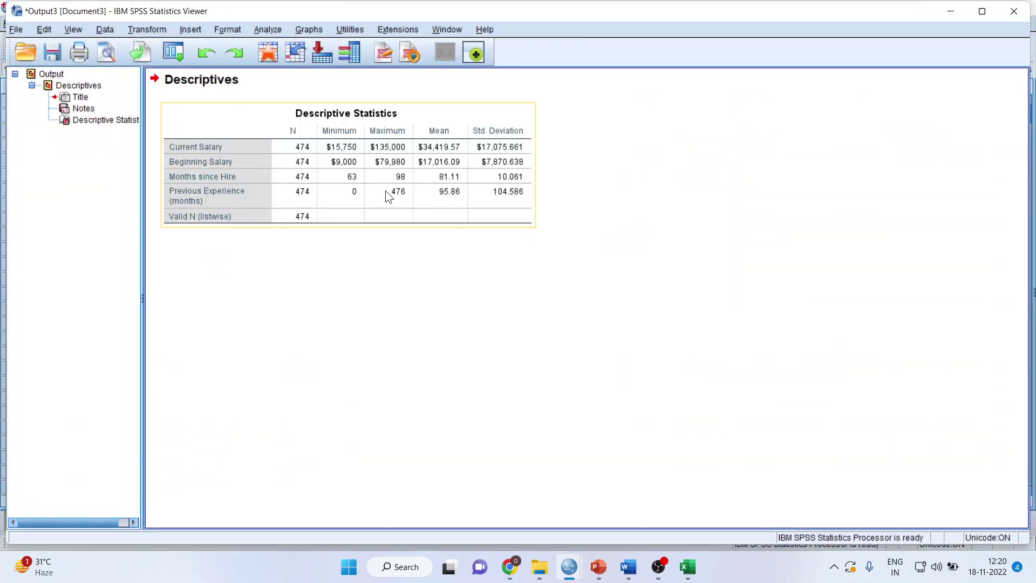
# Step: Select the Descriptive Statistics table in the output and dismiss the input language notification
pyautogui.click(220, 149)
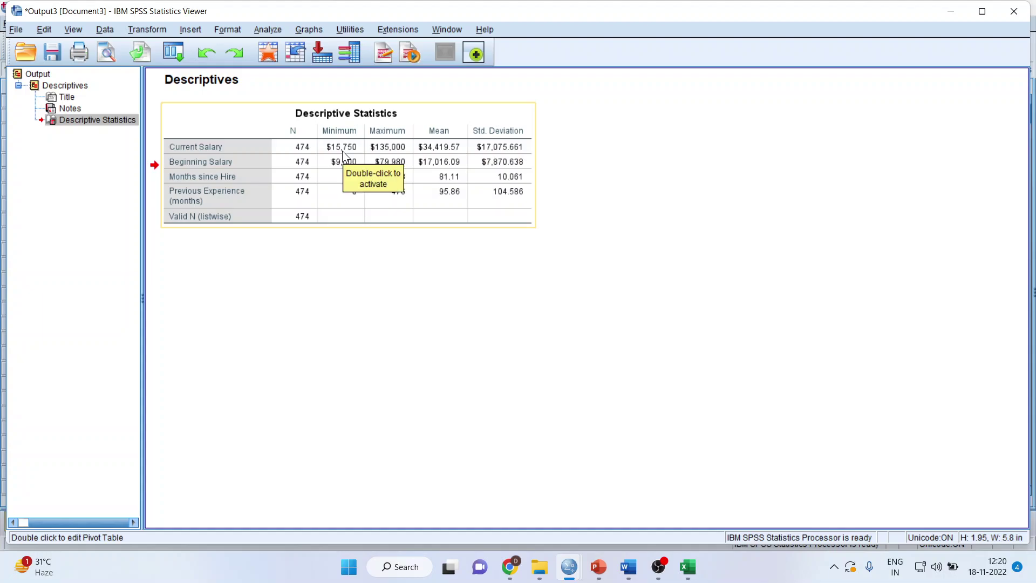
pyautogui.click(396, 153)
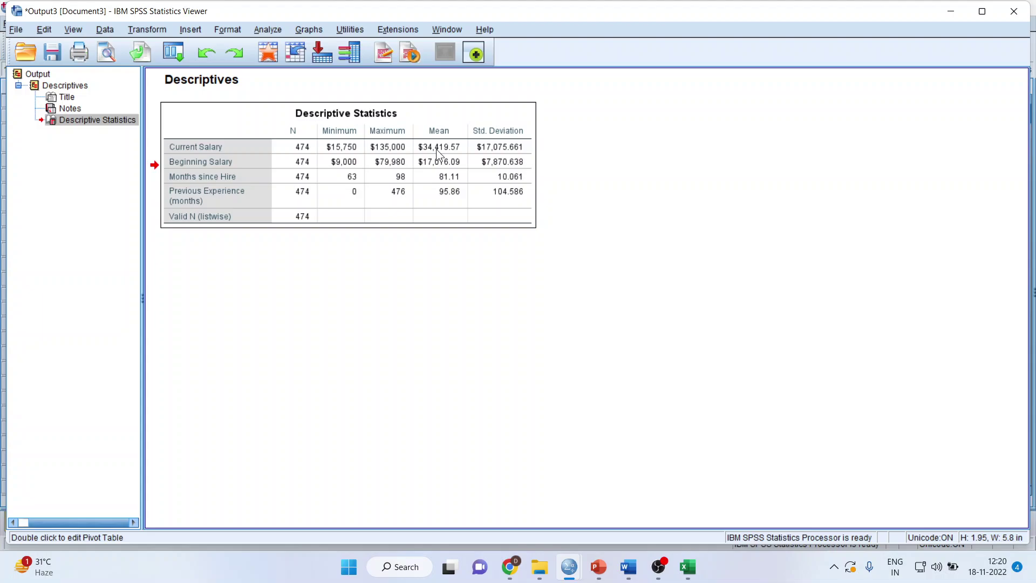
pyautogui.click(491, 152)
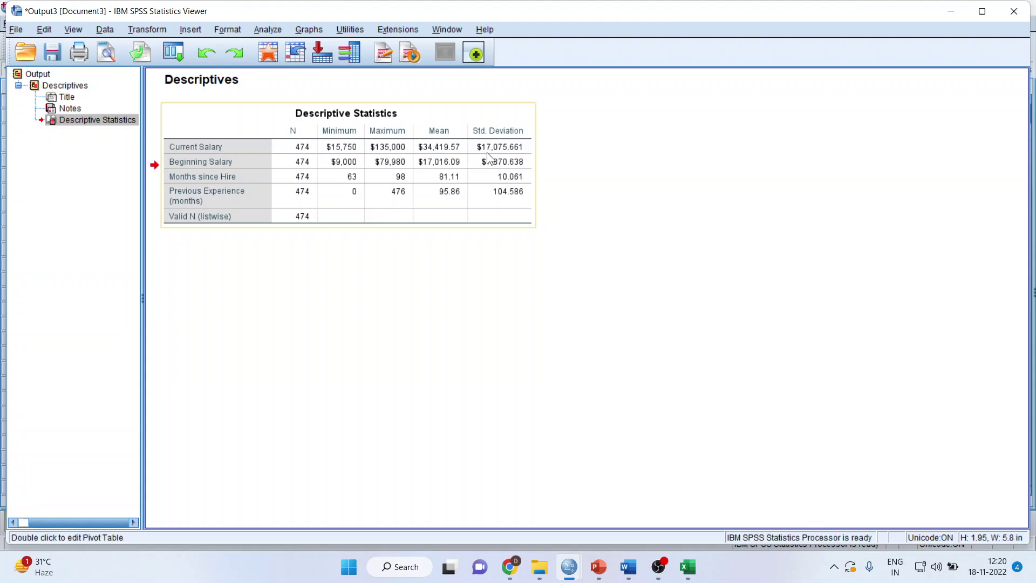
pyautogui.click(352, 163)
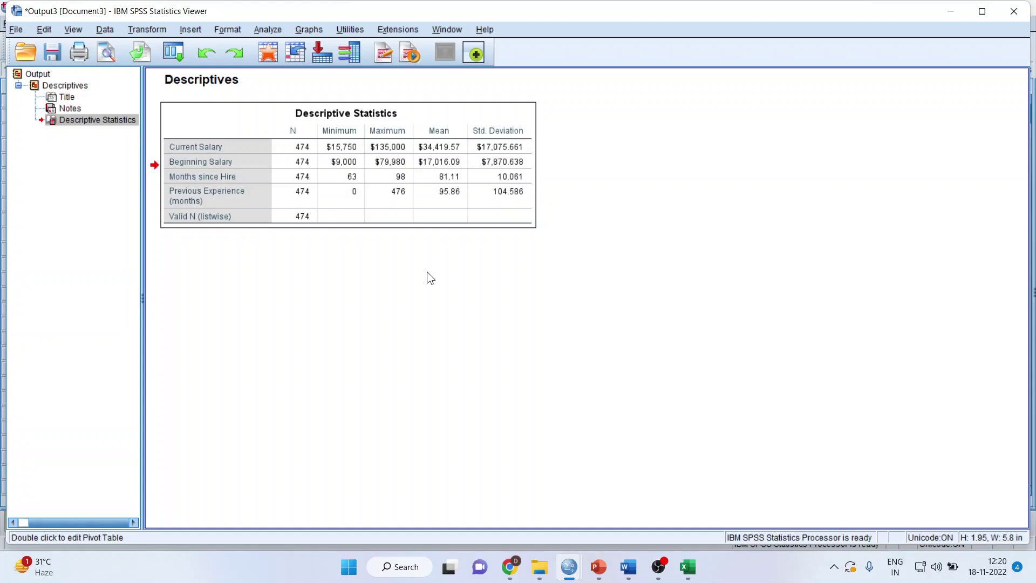
pyautogui.hotkey('alt', 'shift')
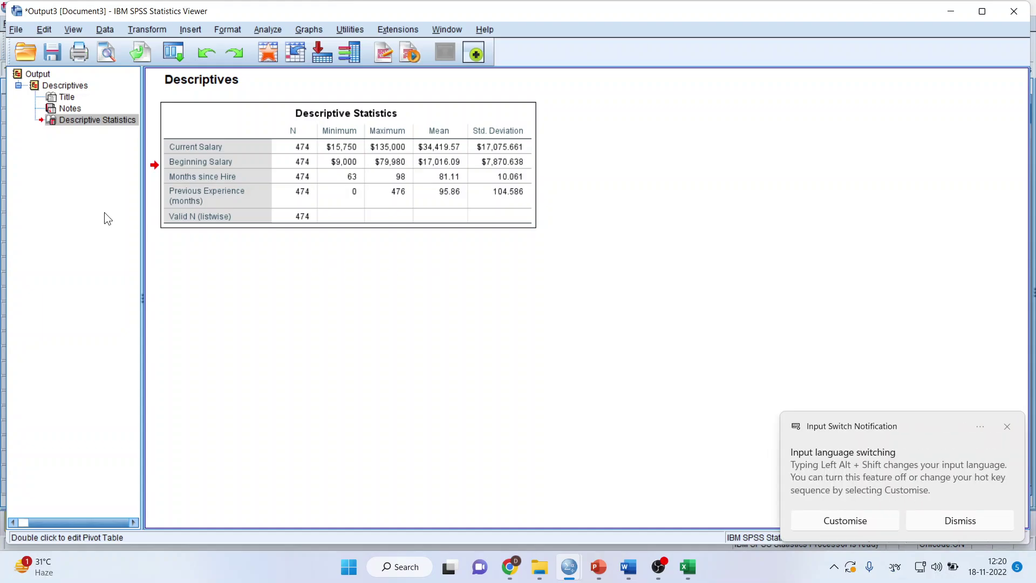
pyautogui.click(1006, 429)
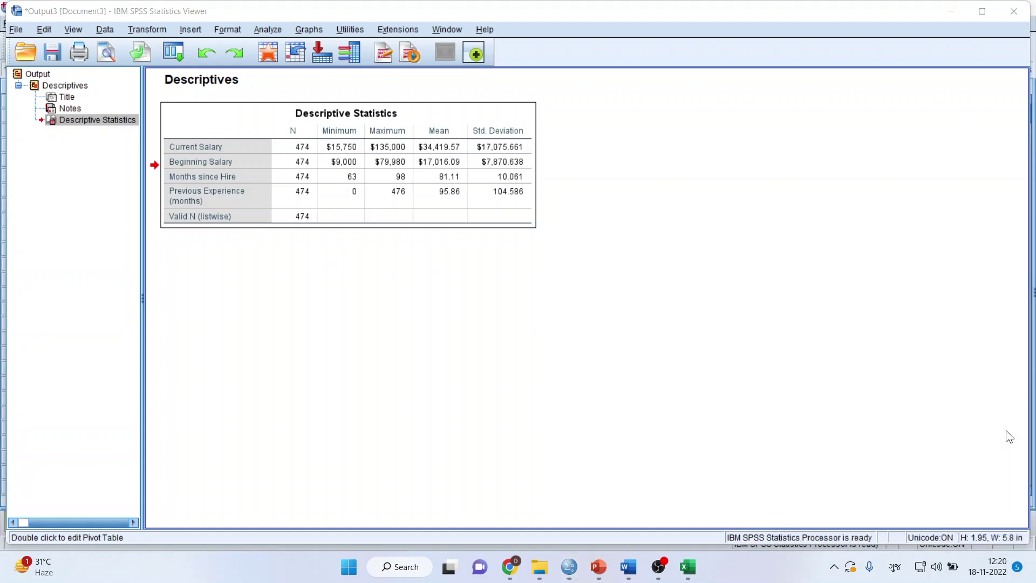
# Step: Export the output as the Word document D:\descriptives.doc
pyautogui.click(15, 30)
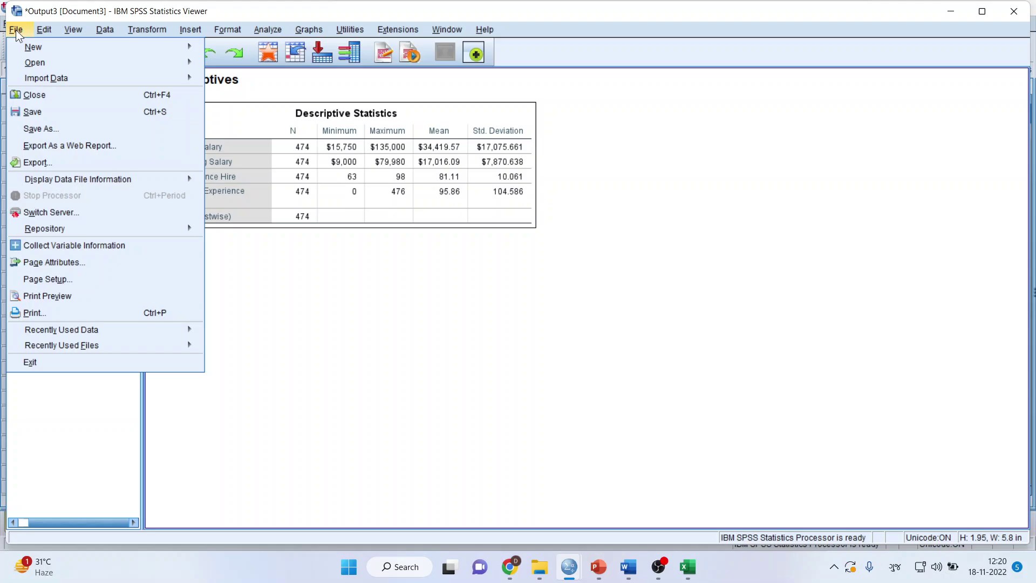
pyautogui.click(55, 165)
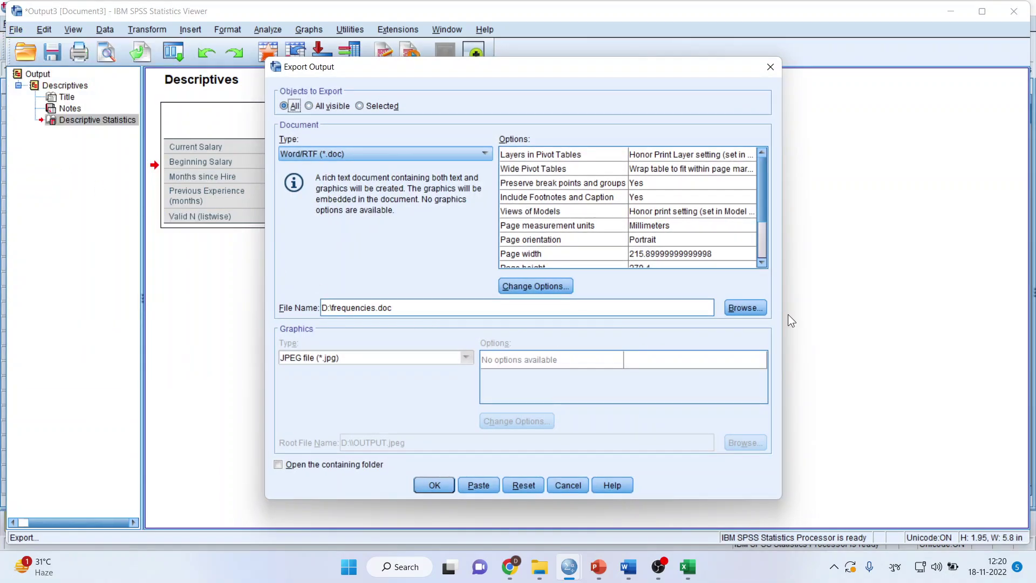
pyautogui.click(741, 308)
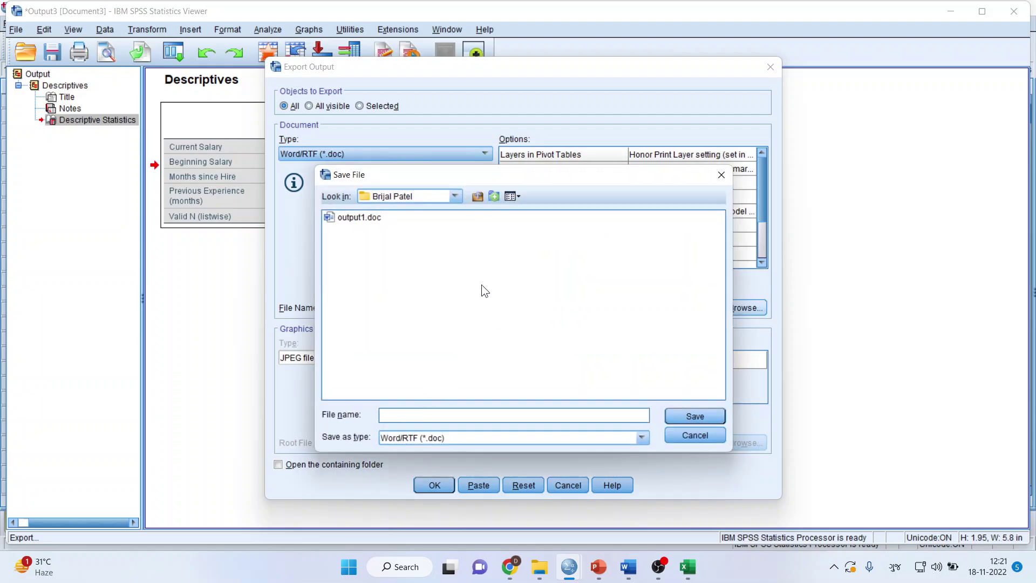
pyautogui.click(455, 196)
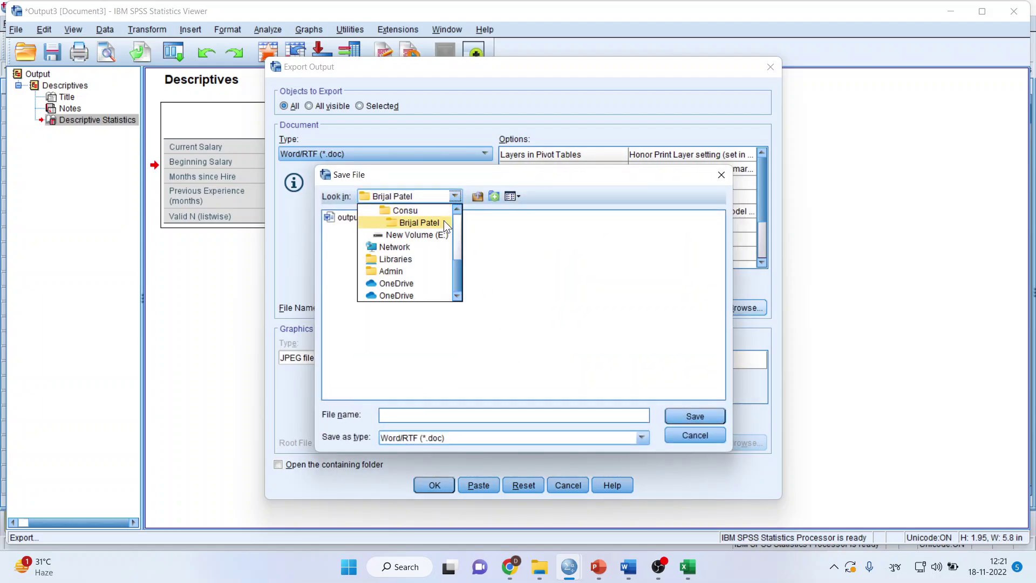
pyautogui.scroll(3, 461, 218)
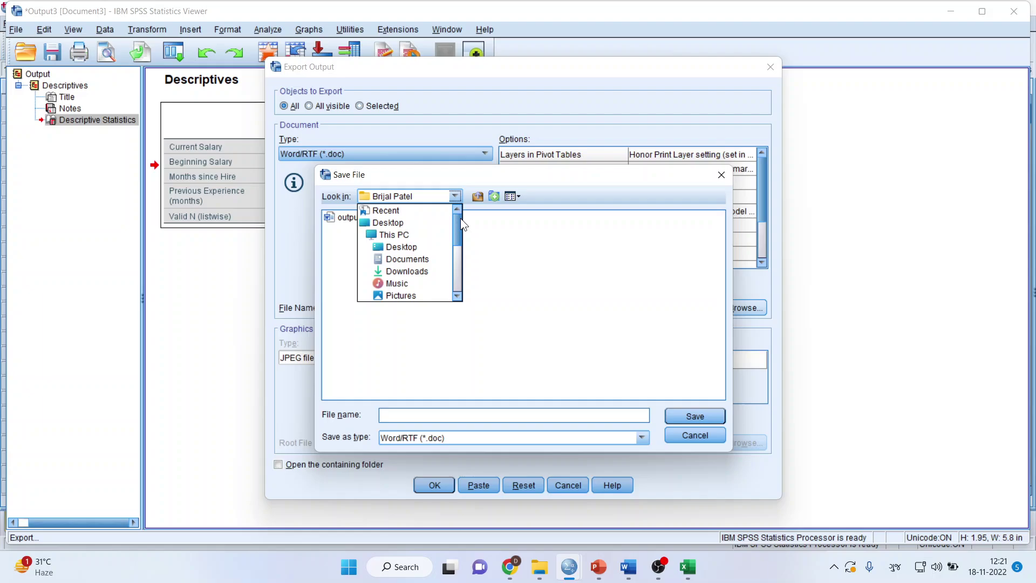
pyautogui.scroll(-1, 436, 275)
pyautogui.click(435, 293)
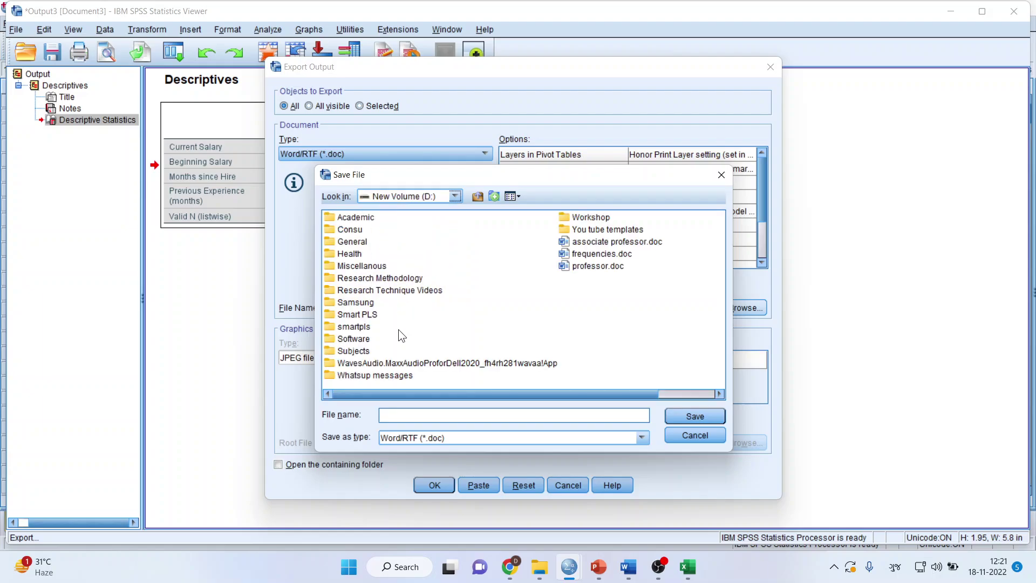
pyautogui.click(420, 413)
pyautogui.write('doc')
pyautogui.press('BackSpace')
pyautogui.press('BackSpace')
pyautogui.press('BackSpace')
pyautogui.write('c')
pyautogui.write('e')
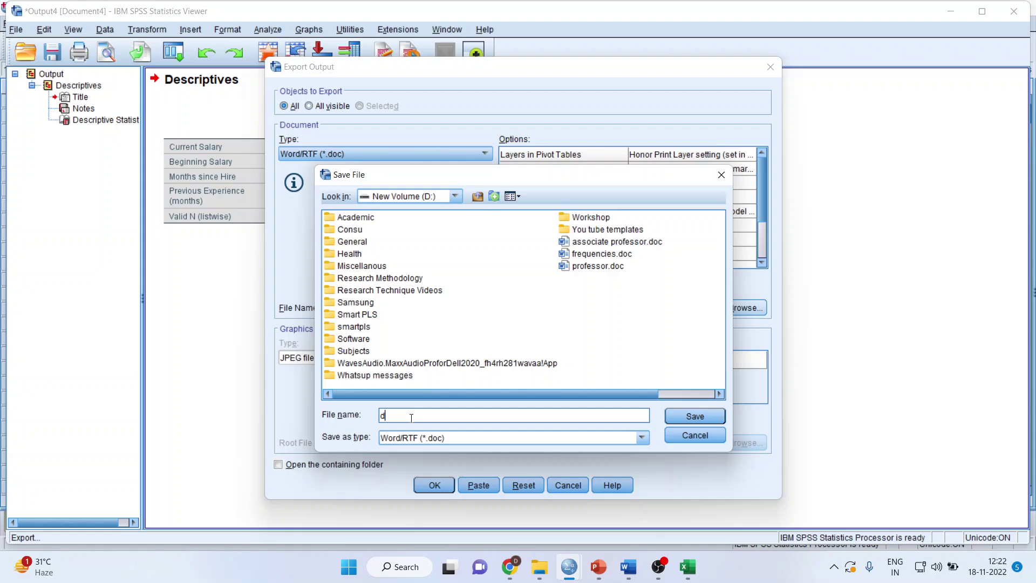
pyautogui.write('scrip')
pyautogui.write('tives')
pyautogui.click(683, 418)
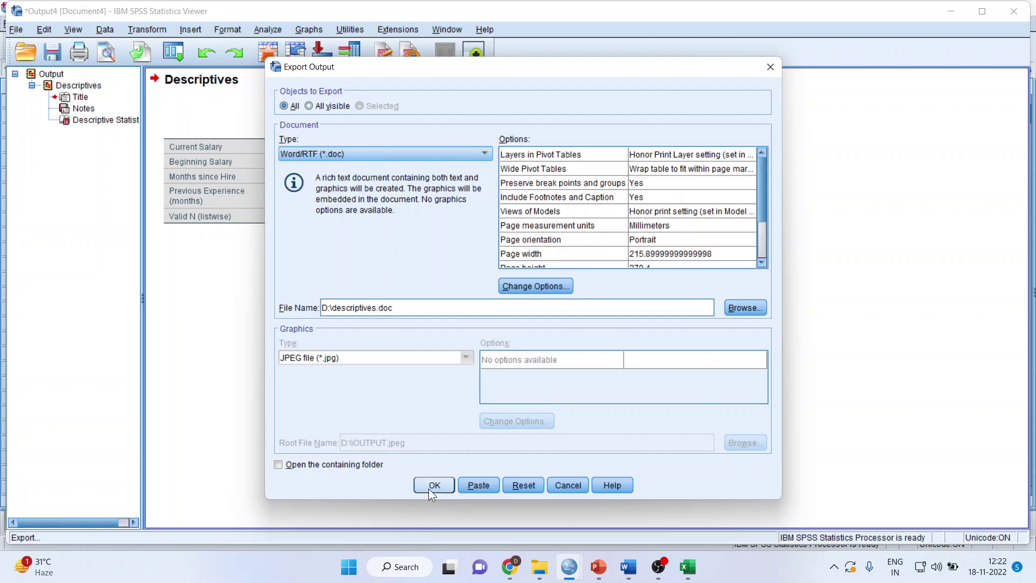
pyautogui.click(439, 486)
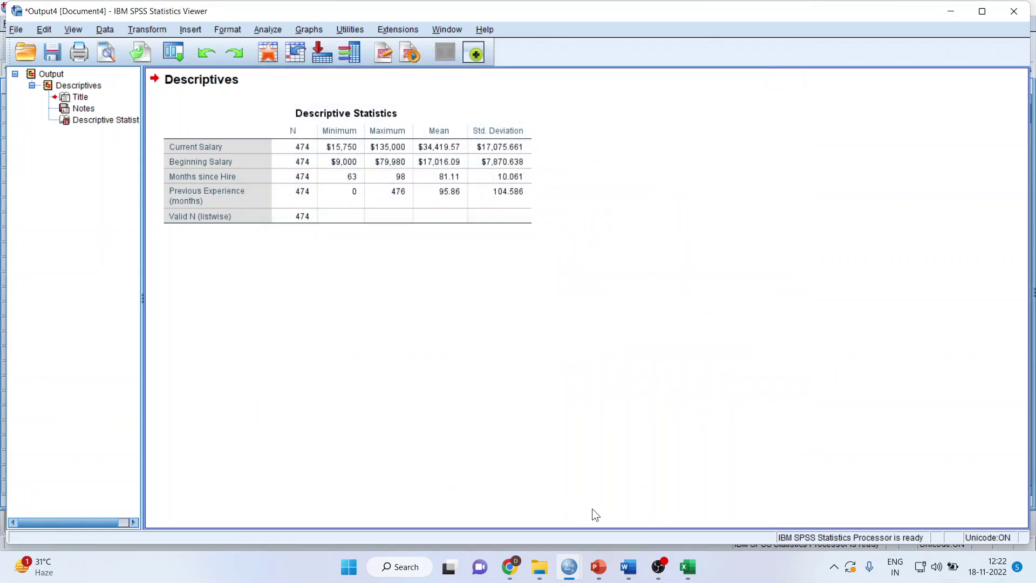
# Step: Open the descriptives document from New Volume (D:) in File Explorer
pyautogui.click(539, 567)
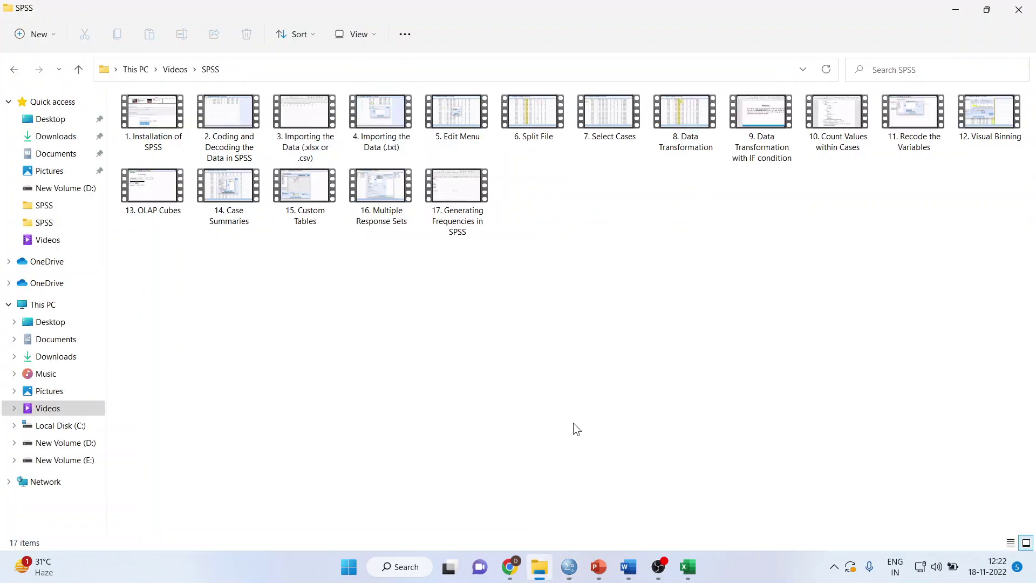
pyautogui.click(65, 445)
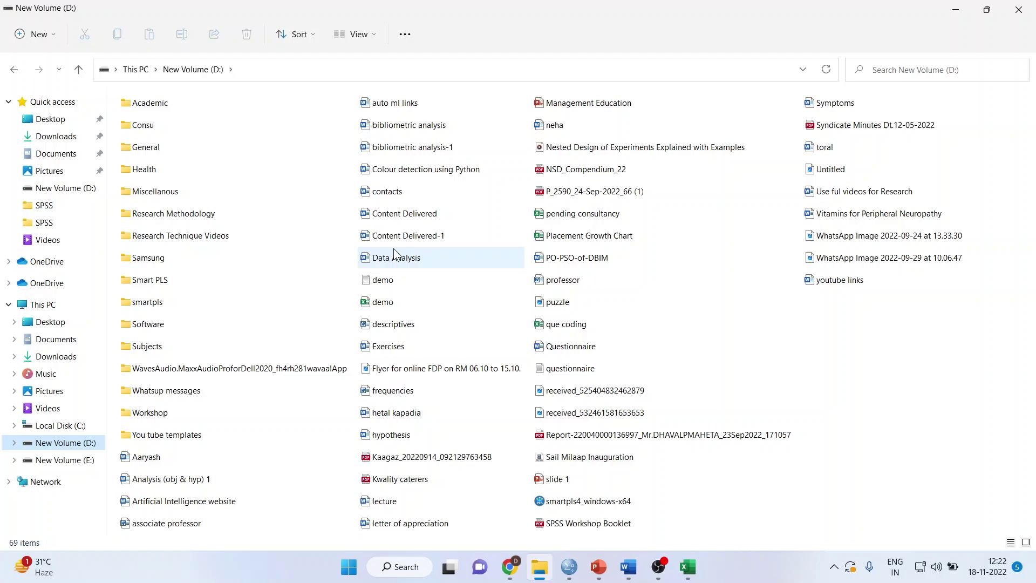
pyautogui.doubleClick(408, 328)
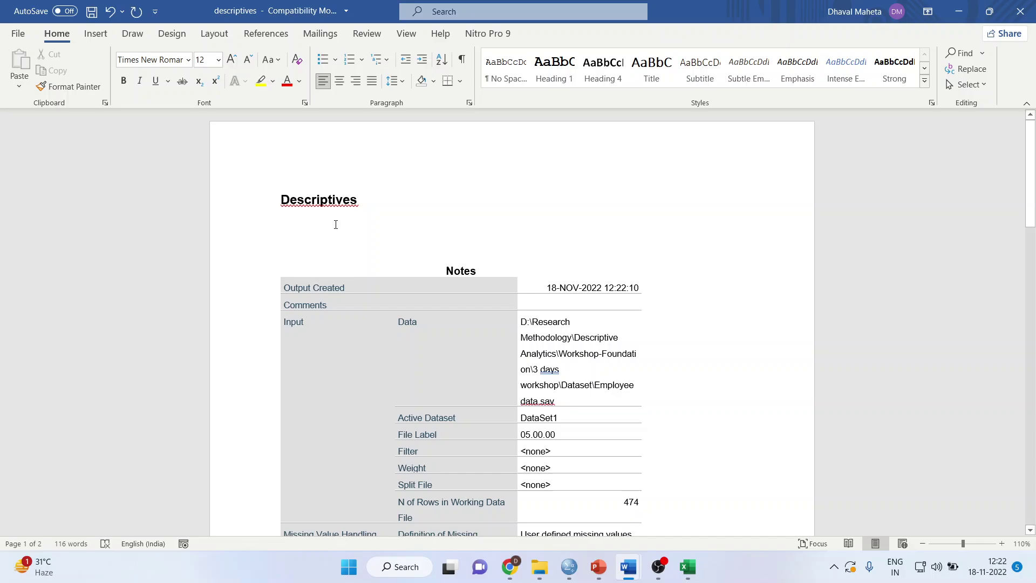
# Step: Remove the Notes table and place the cursor below the Descriptive Statistics table
pyautogui.hotkey('shift', 'Down')
pyautogui.hotkey('shift', 'Down')
pyautogui.hotkey('shift', 'Down')
pyautogui.hotkey('shift', 'Down')
pyautogui.hotkey('shift', 'Down')
pyautogui.hotkey('shift', 'Down')
pyautogui.hotkey('shift', 'Down')
pyautogui.hotkey('shift', 'Down')
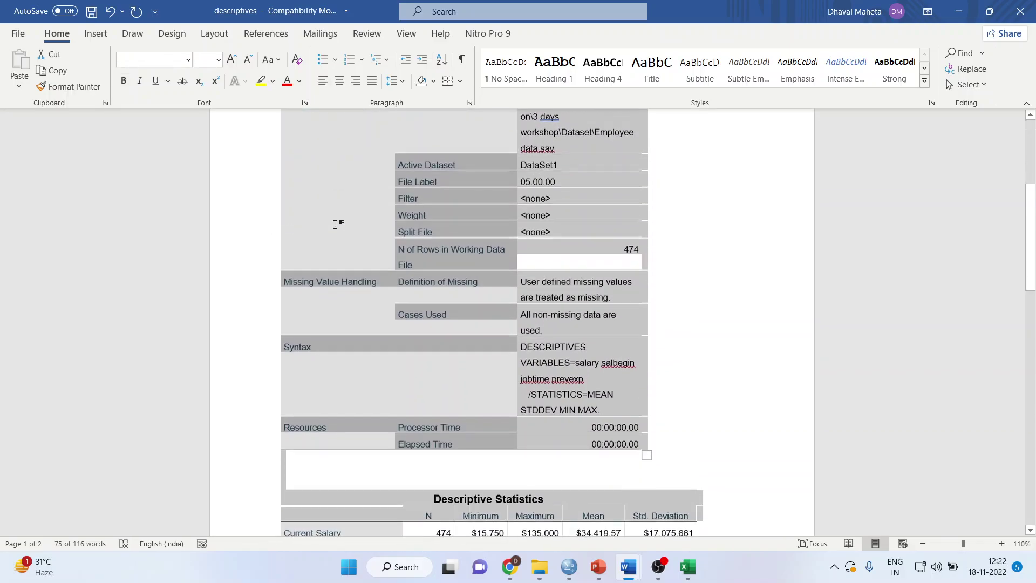
pyautogui.press('Delete')
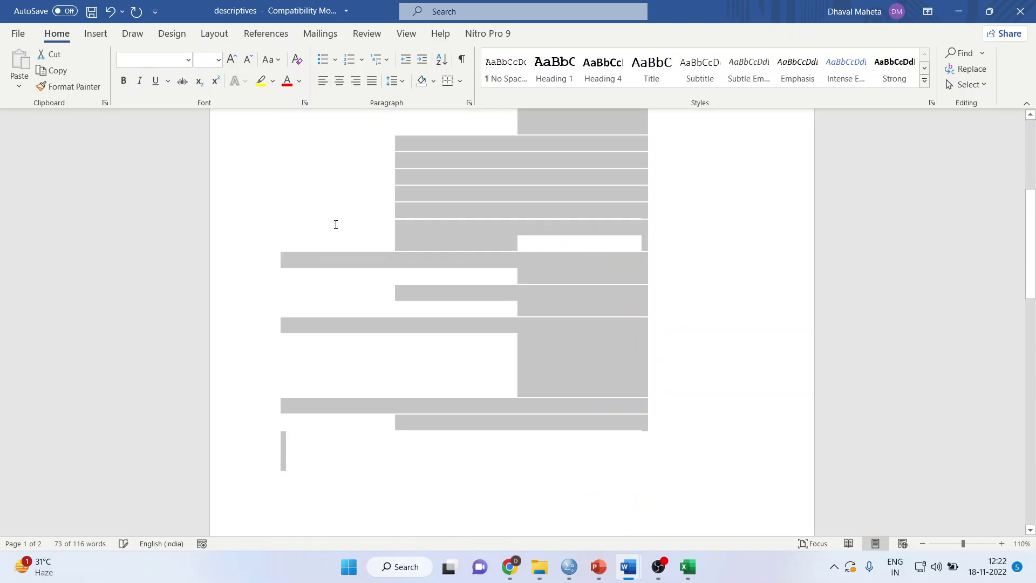
pyautogui.press('BackSpace')
pyautogui.click(364, 286)
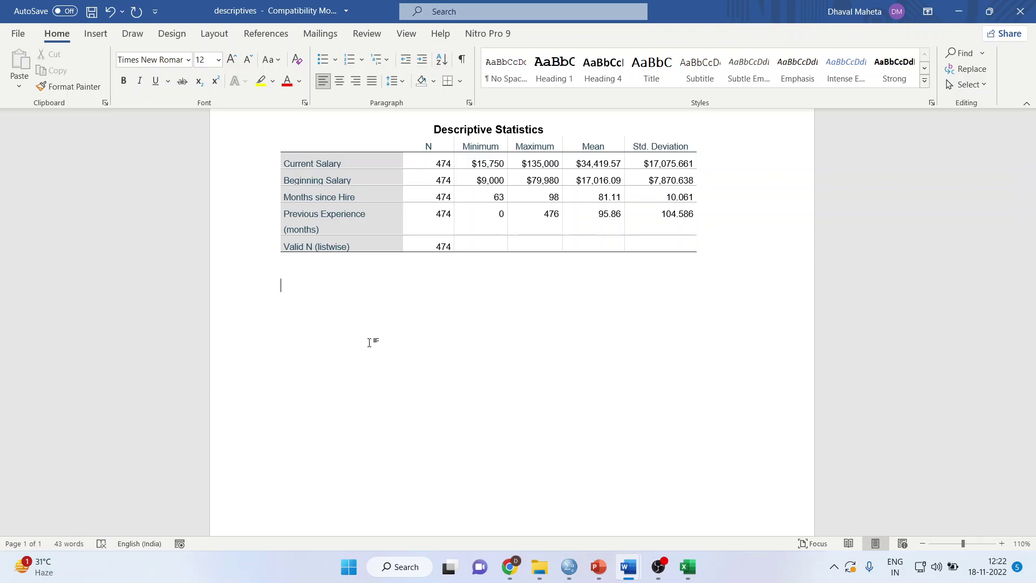
pyautogui.write('Th')
pyautogui.write('e ')
pyautogui.write('mean ')
pyautogui.write('of current')
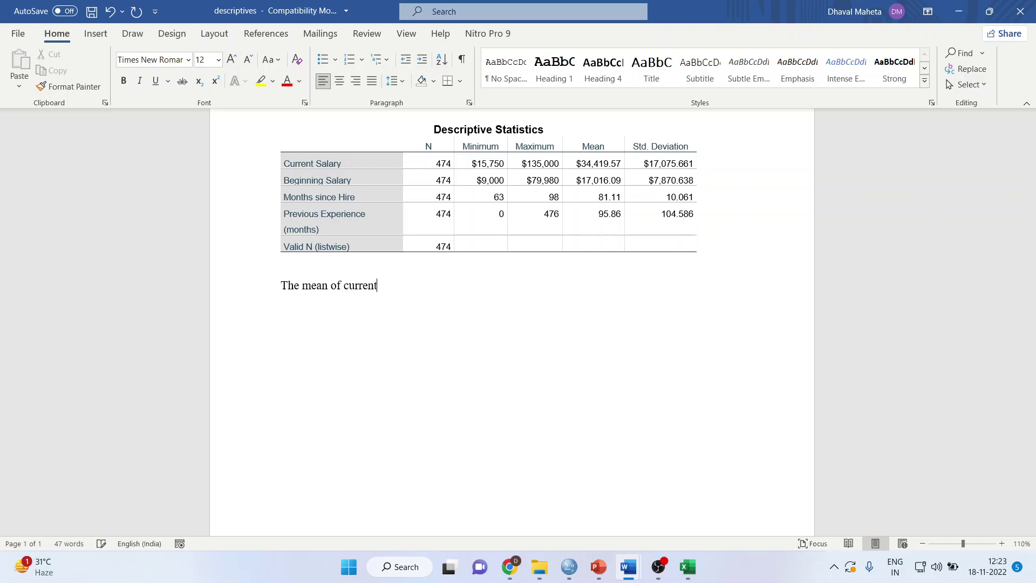
pyautogui.write(' salary i')
pyautogui.write('s')
pyautogui.write(' 34')
pyautogui.write(',419')
# Step: Fix the dollar sign and digits in 'The mean of current salary is $34,419 with a standard deviation of $17075'
pyautogui.hotkey('ctrl', 'Left')
pyautogui.write('$34,419')
pyautogui.write(' with a st')
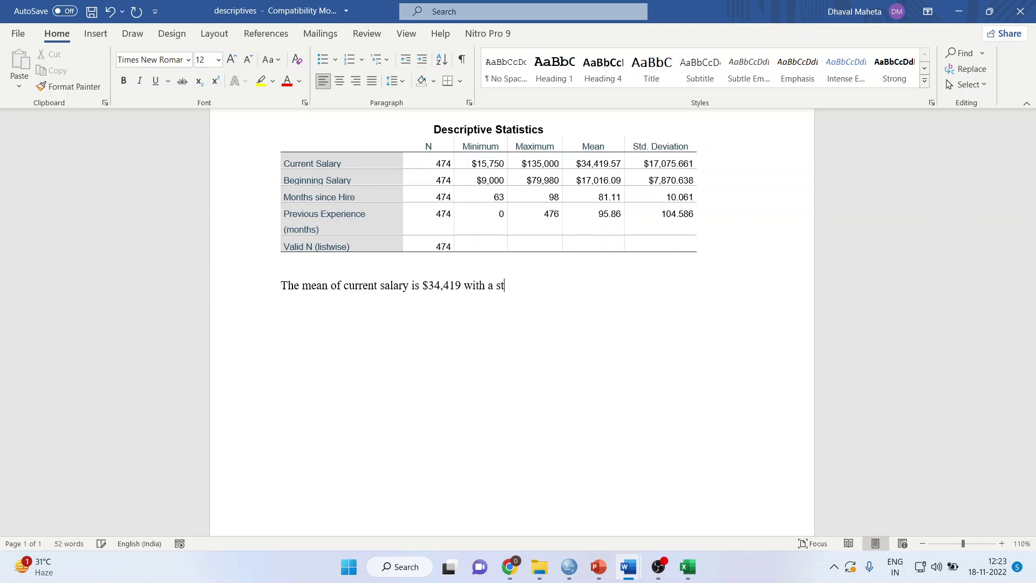
pyautogui.write('andard de')
pyautogui.write('viation of')
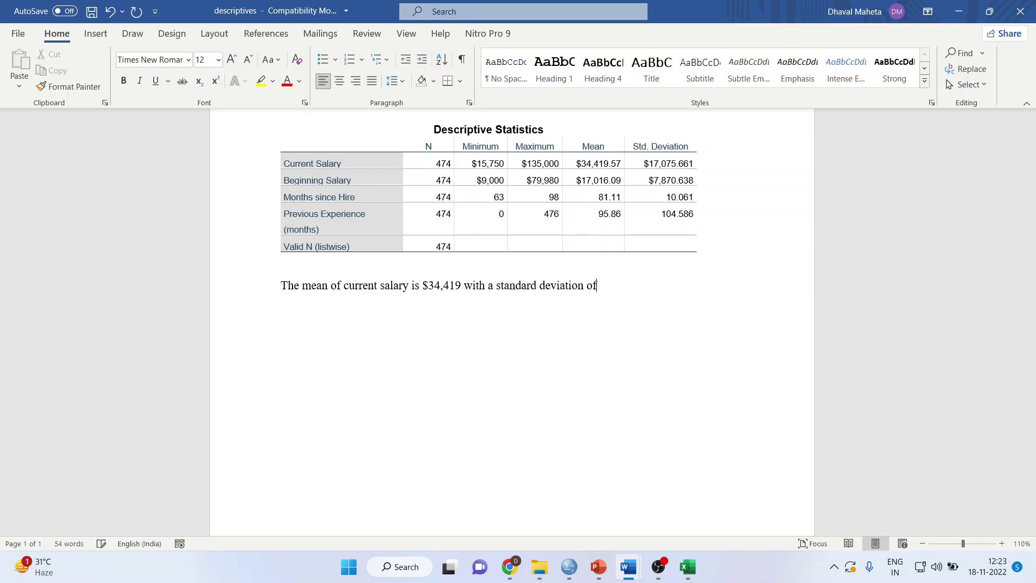
pyautogui.write(' 17')
pyautogui.write('0')
pyautogui.press('BackSpace')
pyautogui.press('BackSpace')
pyautogui.press('BackSpace')
pyautogui.write('$170')
pyautogui.write('75')
# Step: Add a sentence giving beginning salary's mean $17016 and standard deviation $7870, then return to PowerPoint
pyautogui.press('Return')
pyautogui.write('Th')
pyautogui.write('e mean of b')
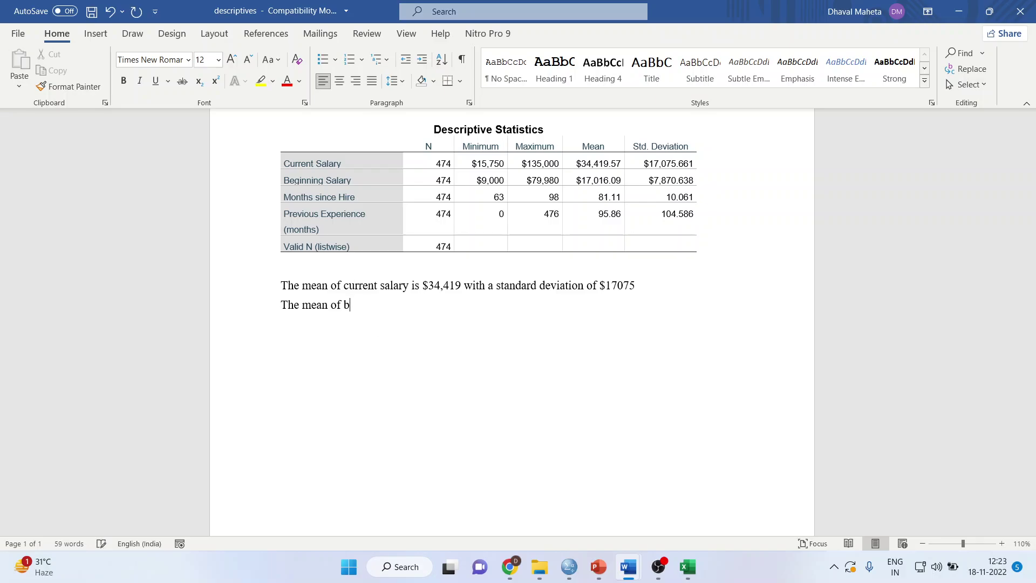
pyautogui.write('eginning sa')
pyautogui.write('lary is')
pyautogui.write(' $170')
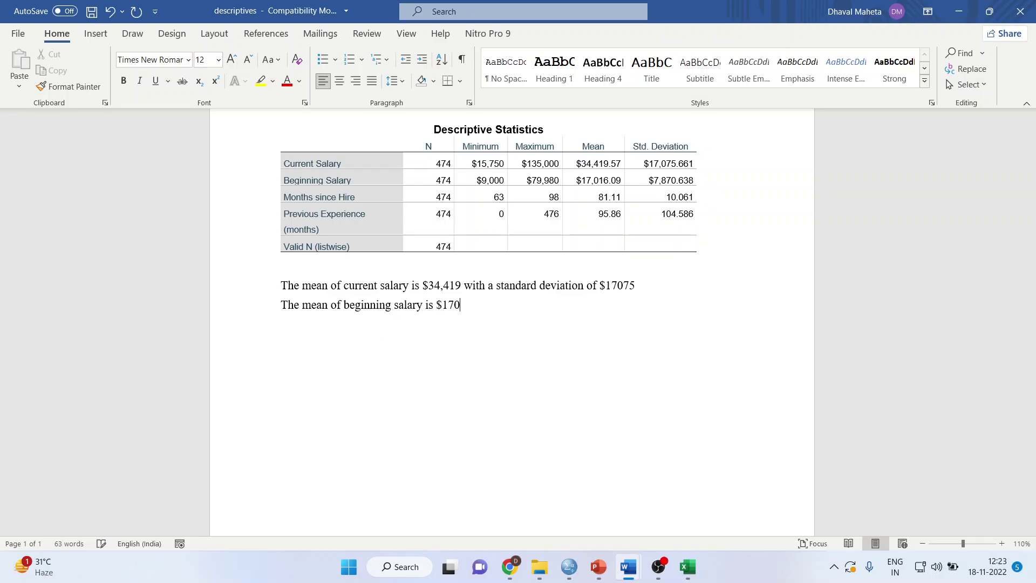
pyautogui.write('16 w')
pyautogui.write('ith a ')
pyautogui.write('standard de')
pyautogui.write('viaiton')
pyautogui.press('BackSpace')
pyautogui.press('BackSpace')
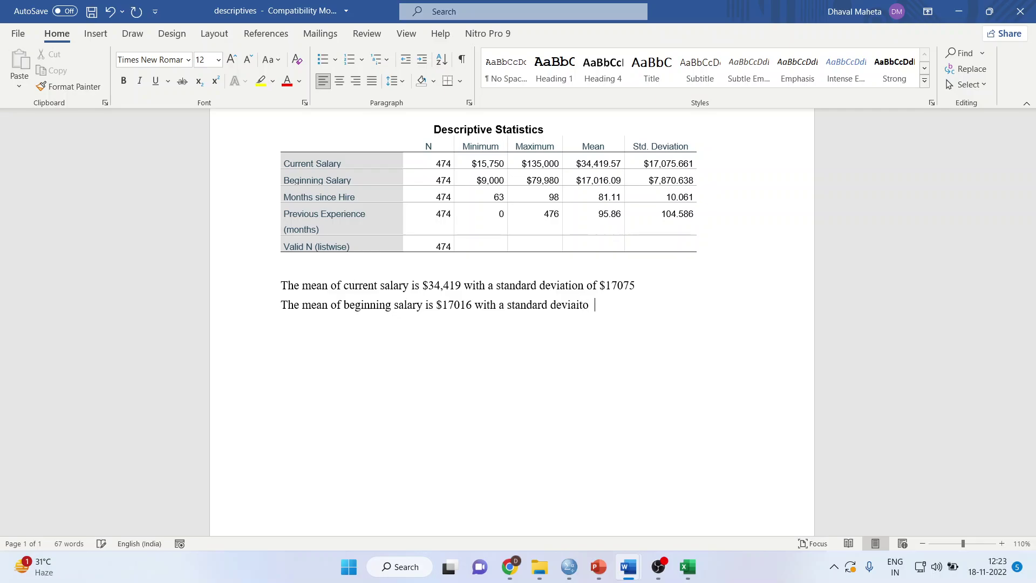
pyautogui.press('BackSpace')
pyautogui.press('BackSpace')
pyautogui.write('tion of ')
pyautogui.write('$787')
pyautogui.write('0')
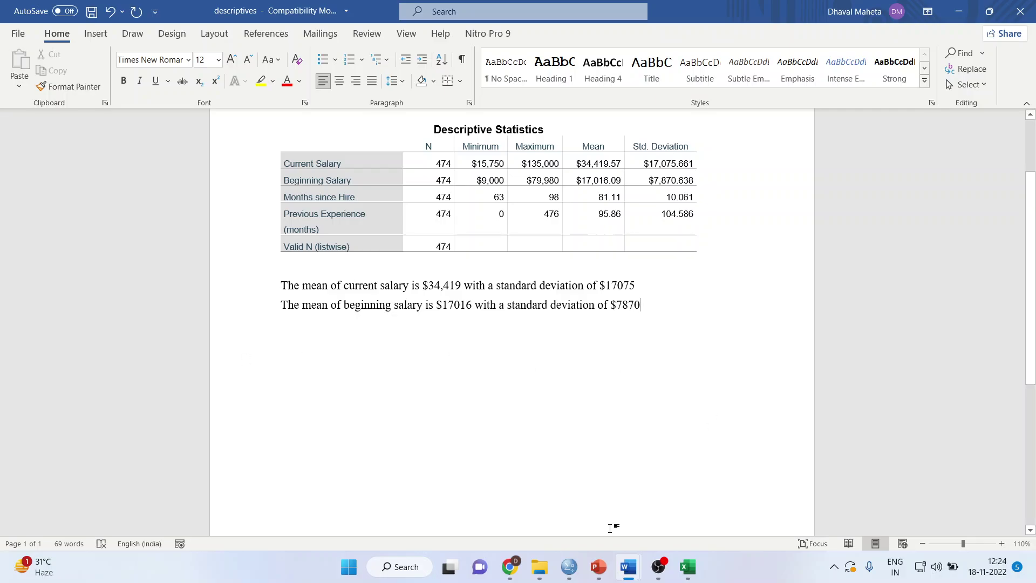
pyautogui.click(598, 567)
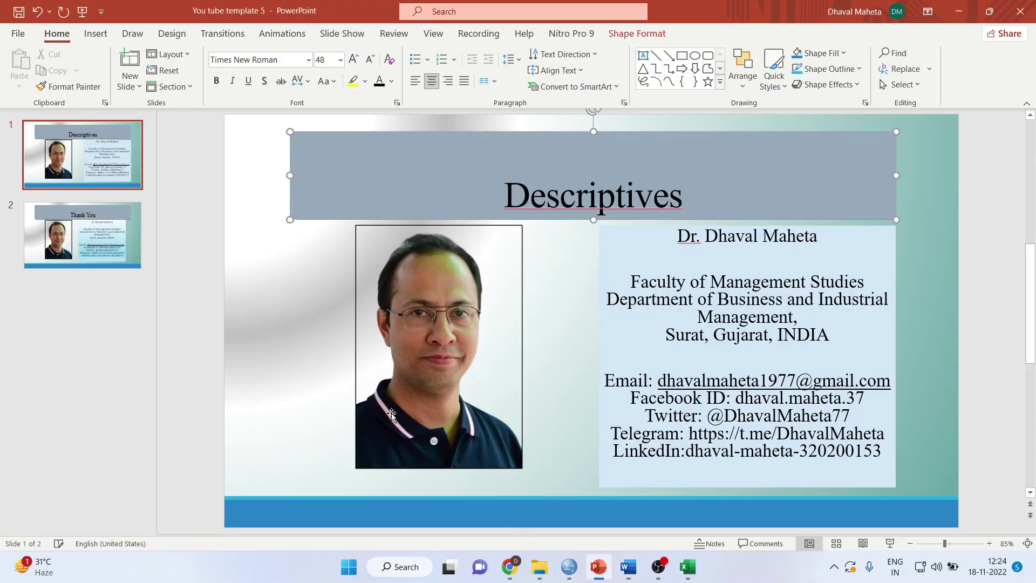
# Step: Select the slide 2 thumbnail to show the Thank You slide
pyautogui.click(53, 240)
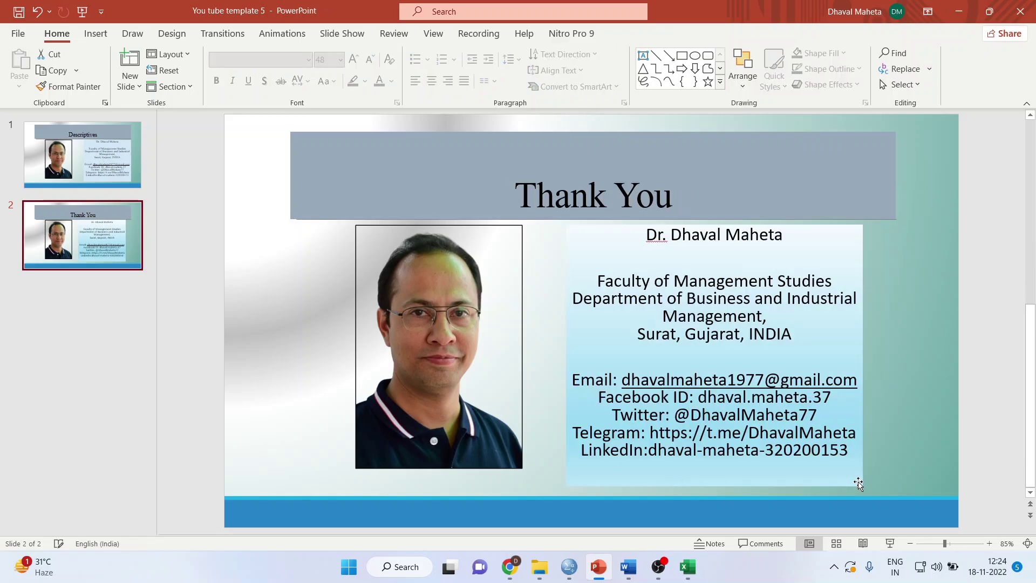